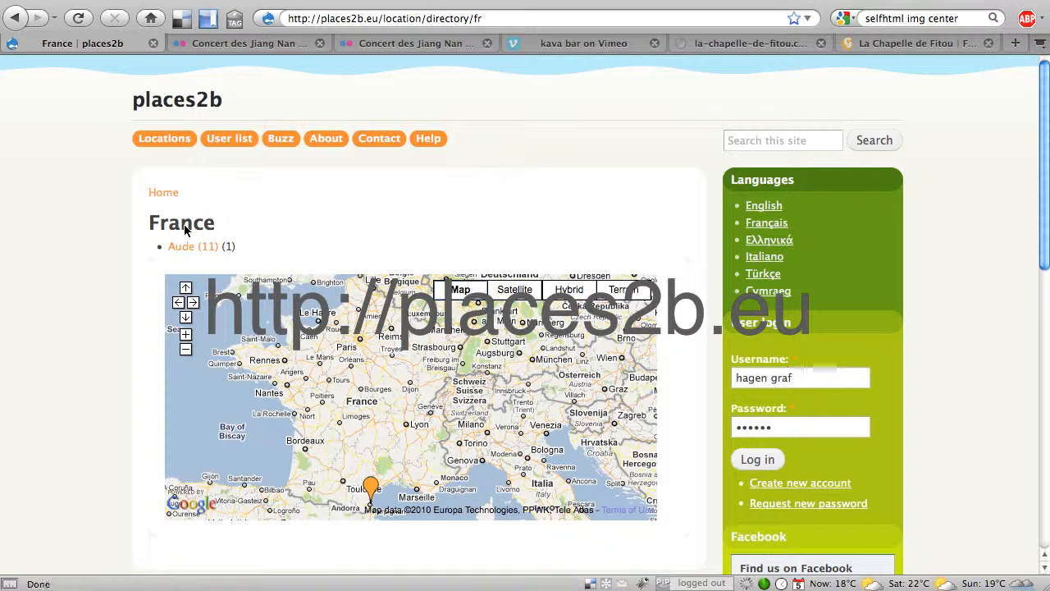
- Open the Old roman water supply place from its map marker and read its description and "Why is it a place2b for me?" heading
click(371, 489)
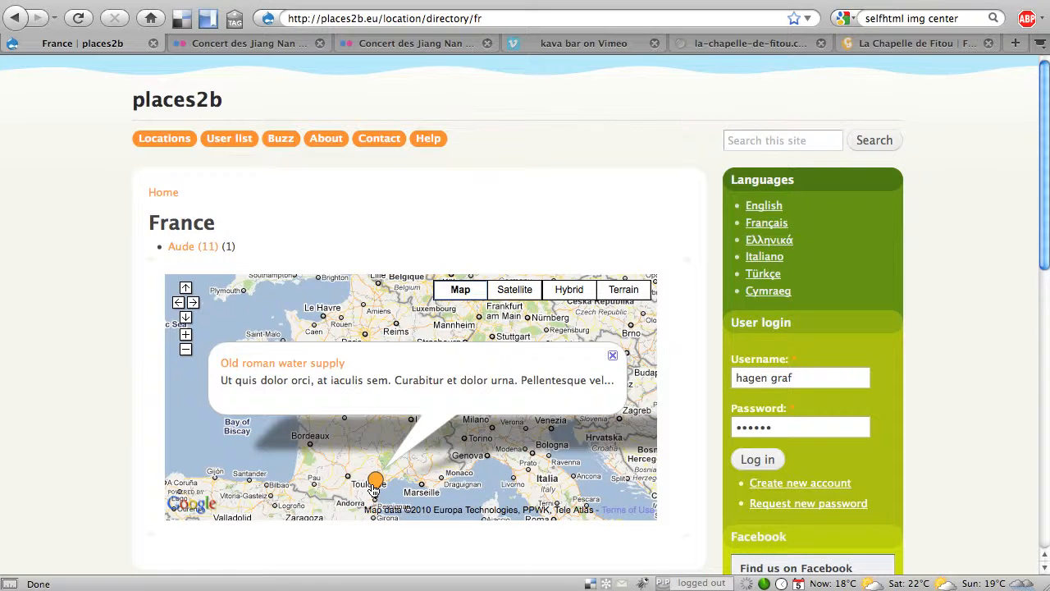
click(273, 368)
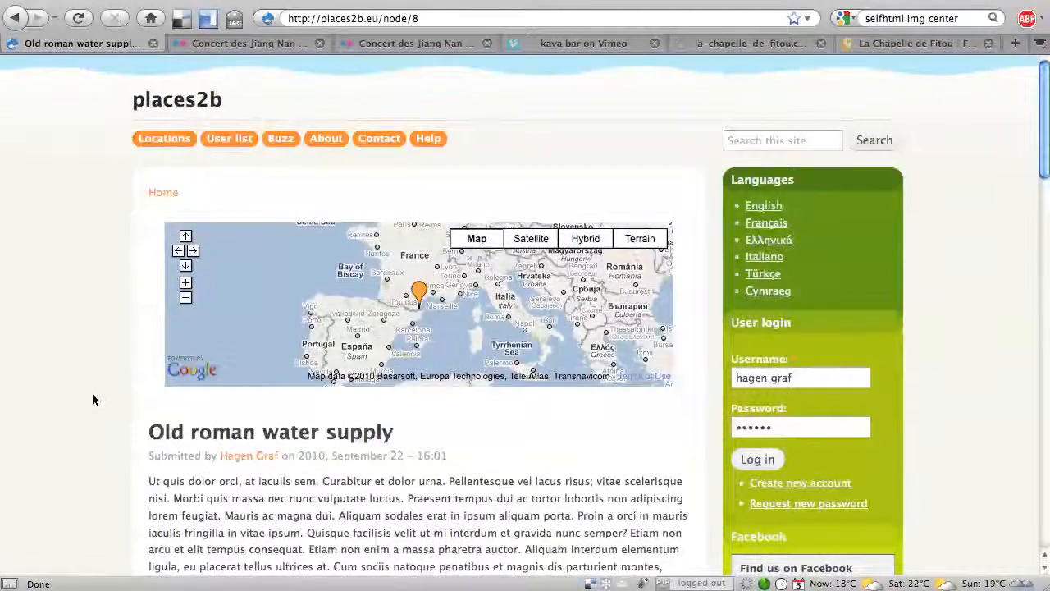
scroll(97, 396, down, 2)
scroll(97, 397, down, 5)
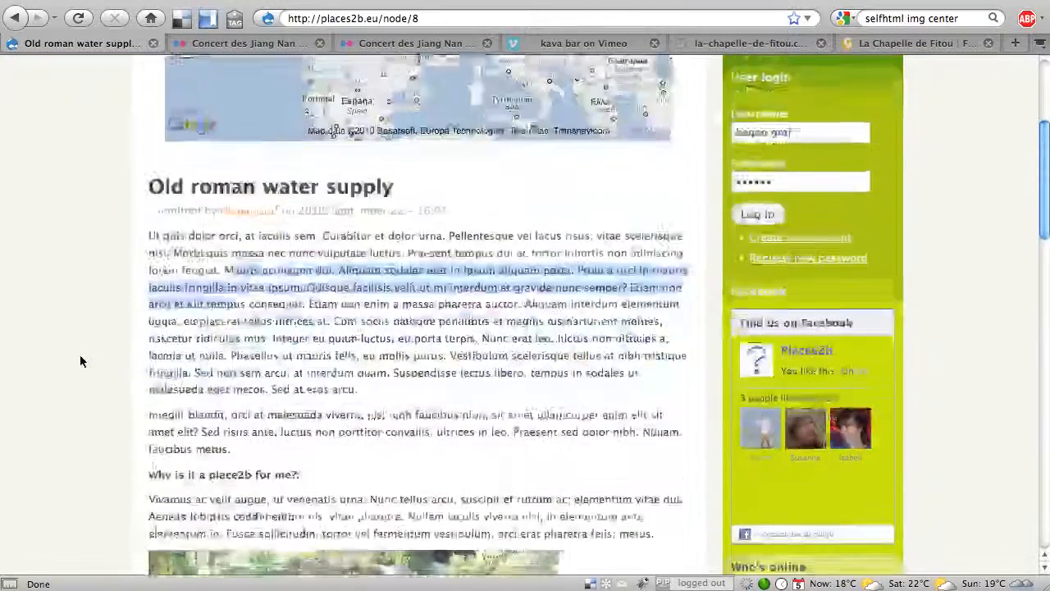
scroll(81, 358, down, 5)
scroll(80, 355, up, 4)
drag(238, 274, 240, 318)
scroll(97, 330, down, 5)
drag(196, 206, 263, 212)
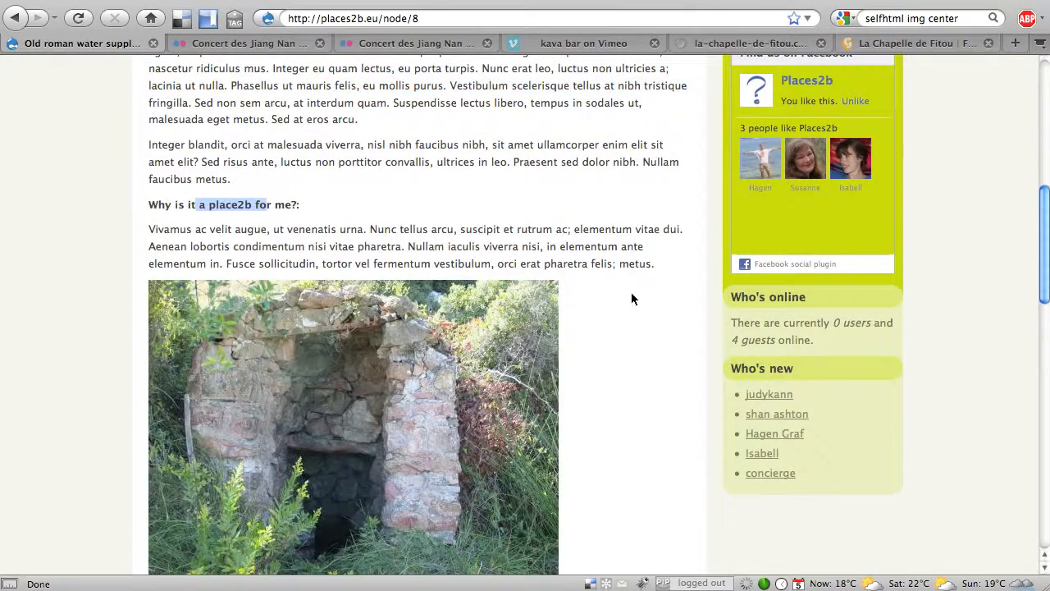
- Browse the three pictures in the place's image slideshow using the thumbnails and the next and previous links
scroll(631, 298, down, 3)
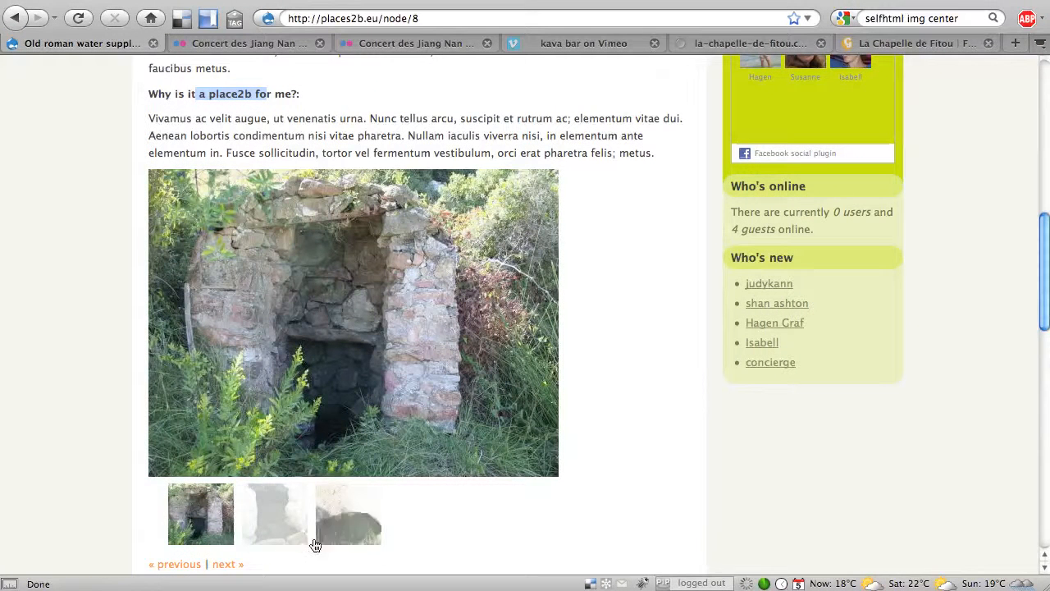
click(281, 533)
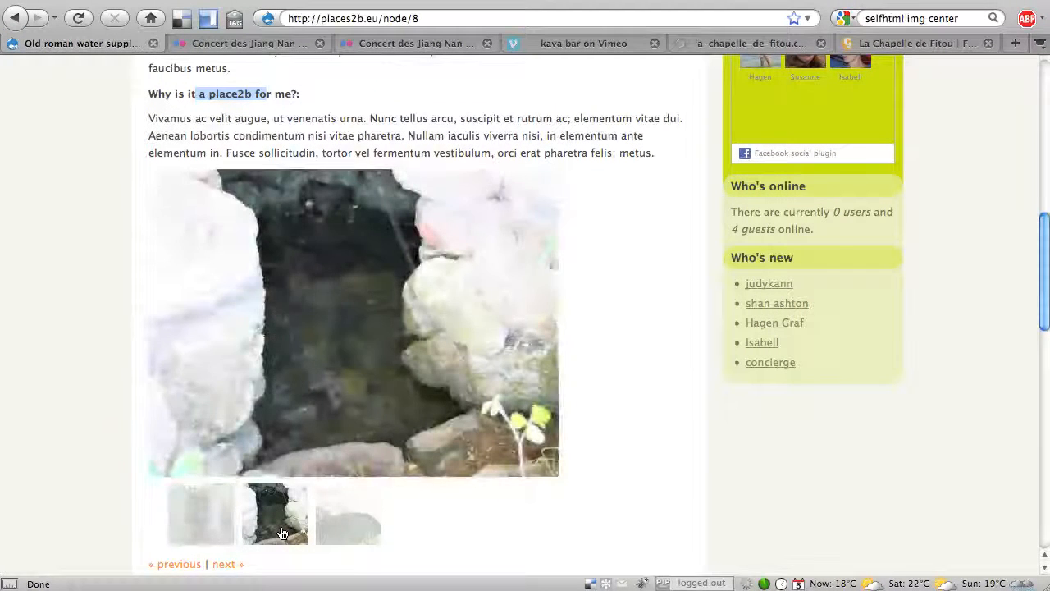
click(359, 532)
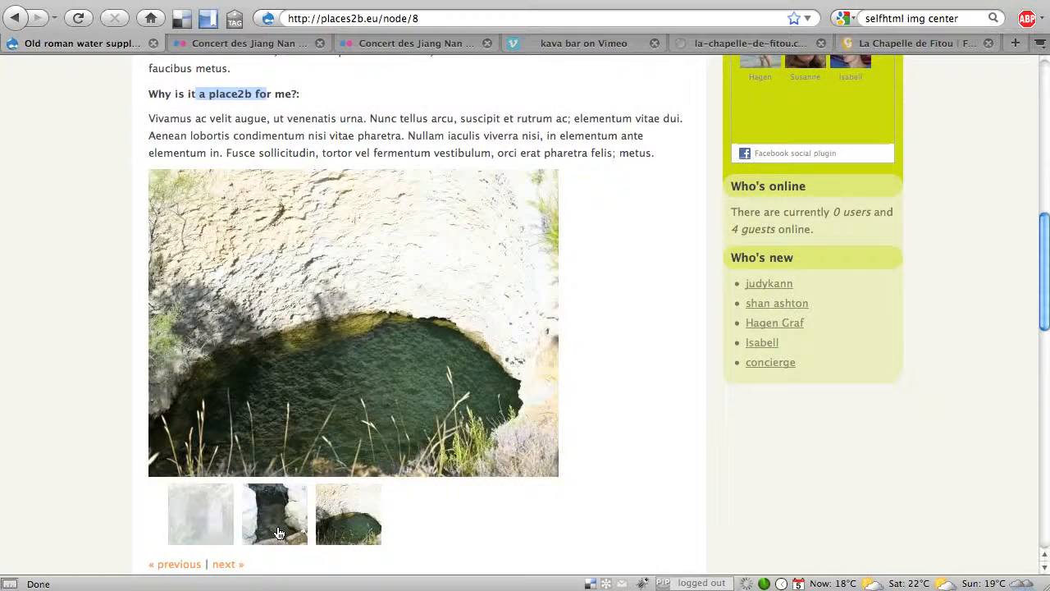
click(279, 534)
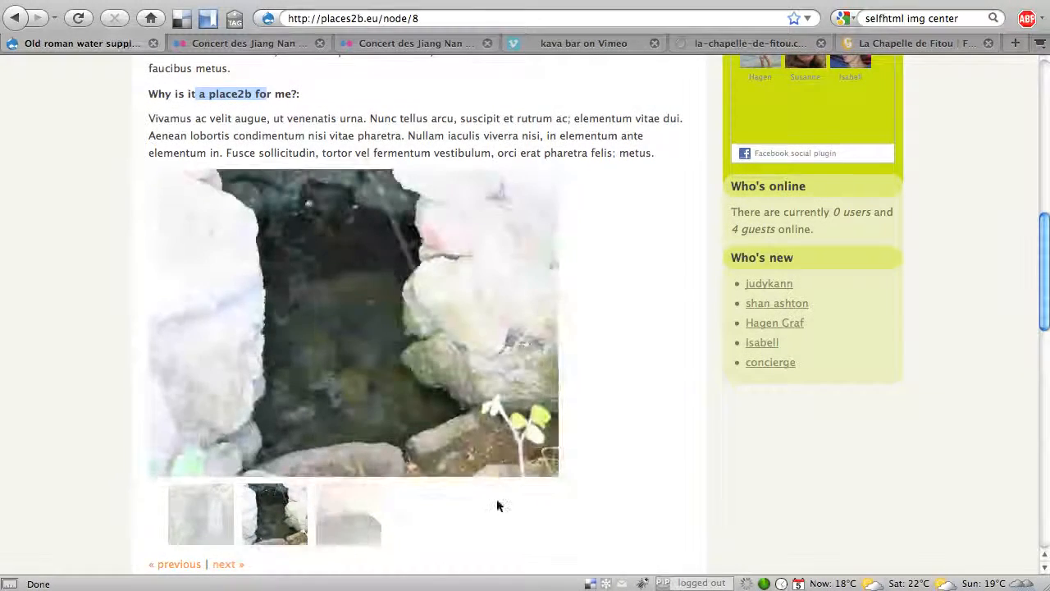
scroll(496, 505, down, 3)
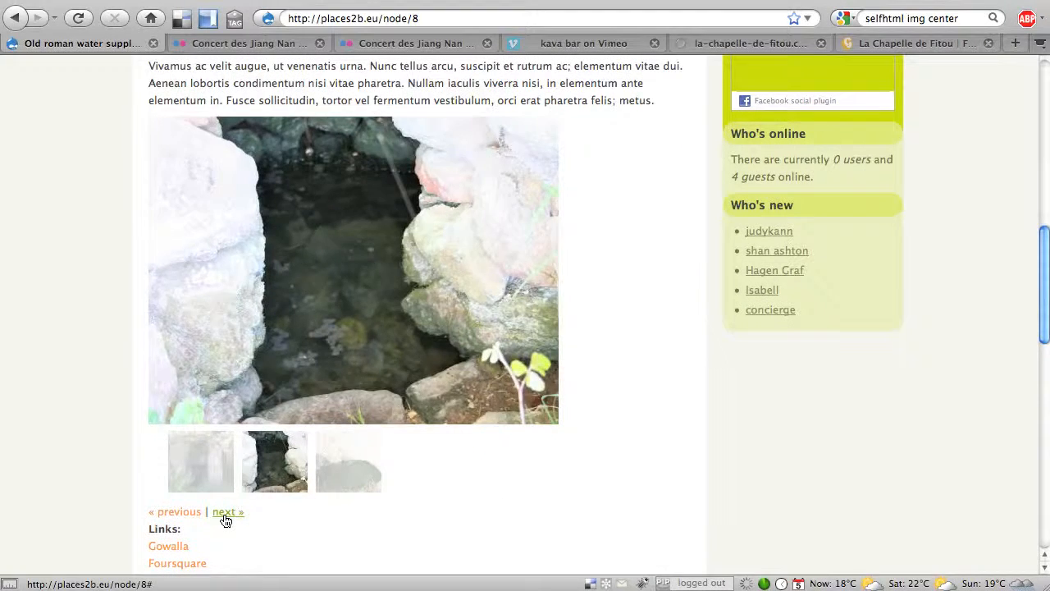
click(226, 514)
click(189, 513)
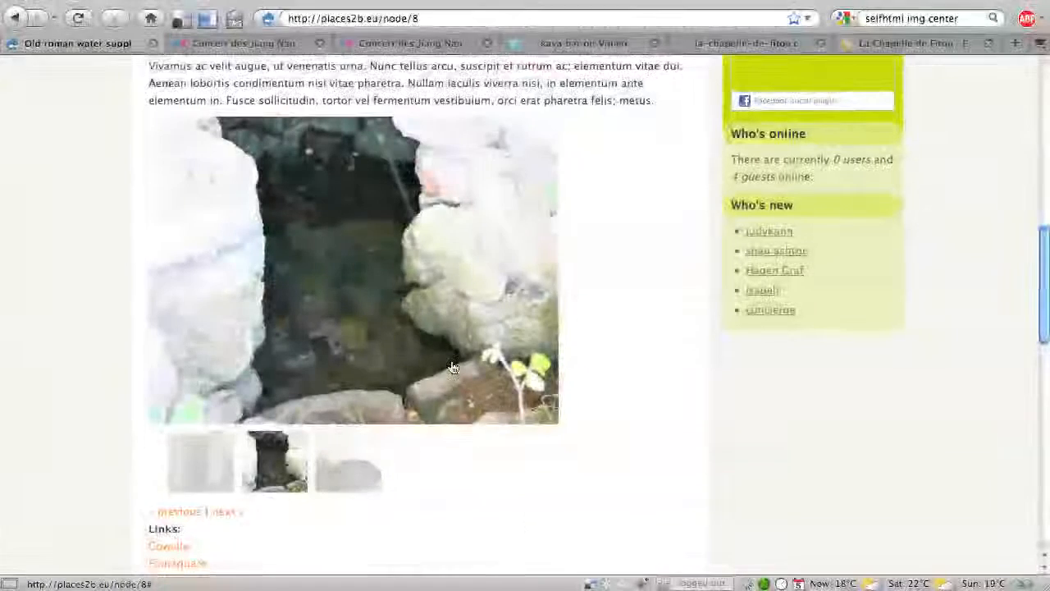
- Enlarge the second slideshow picture, go back to the first one in the enlarged view, and close it
click(417, 345)
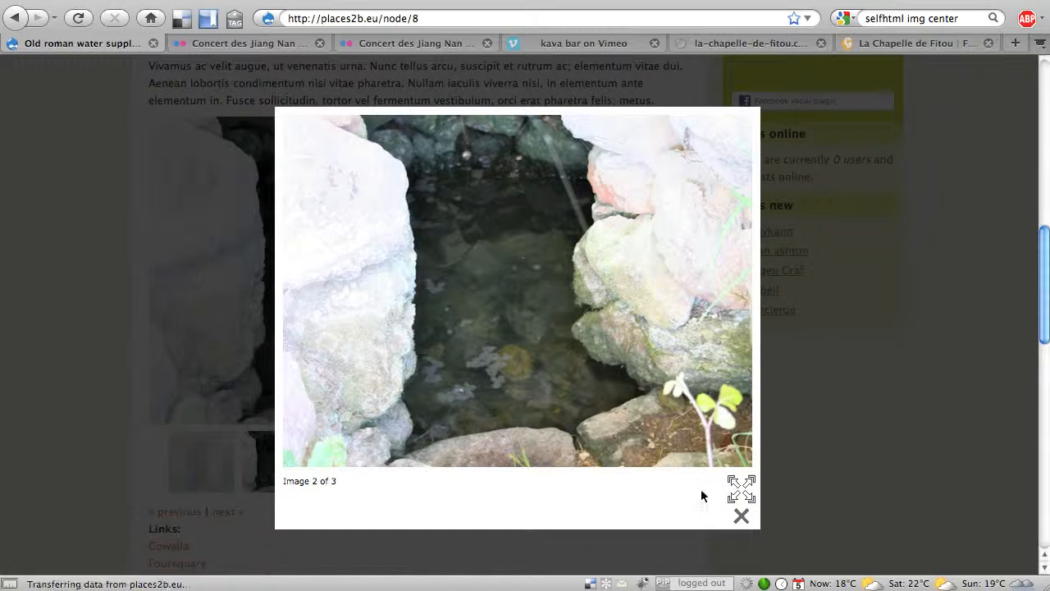
click(294, 174)
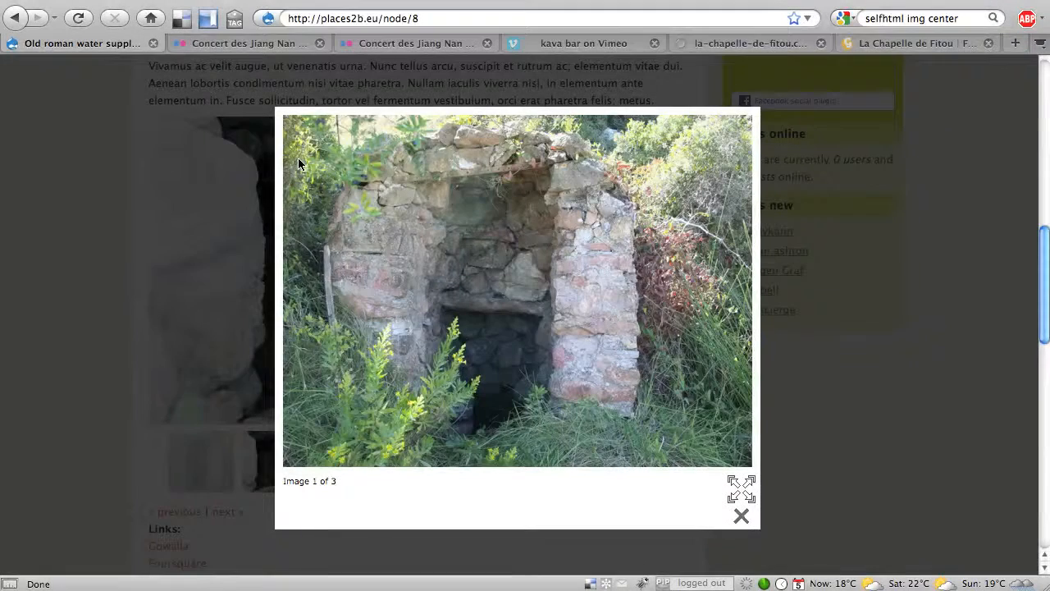
click(742, 516)
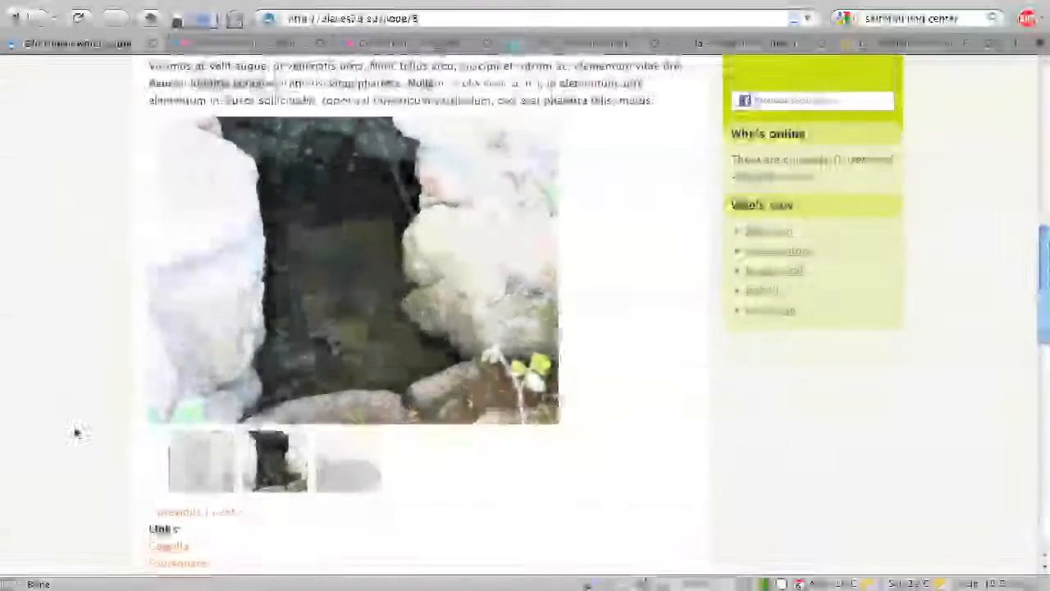
- Examine the place's links, location details, tags and comment form below the slideshow
scroll(56, 392, down, 4)
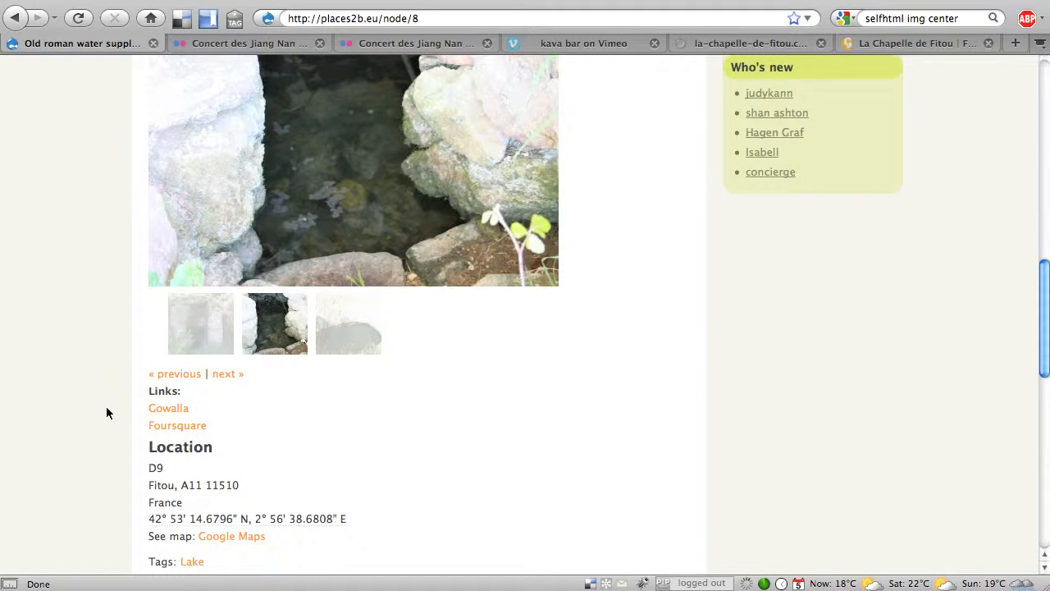
scroll(107, 412, down, 3)
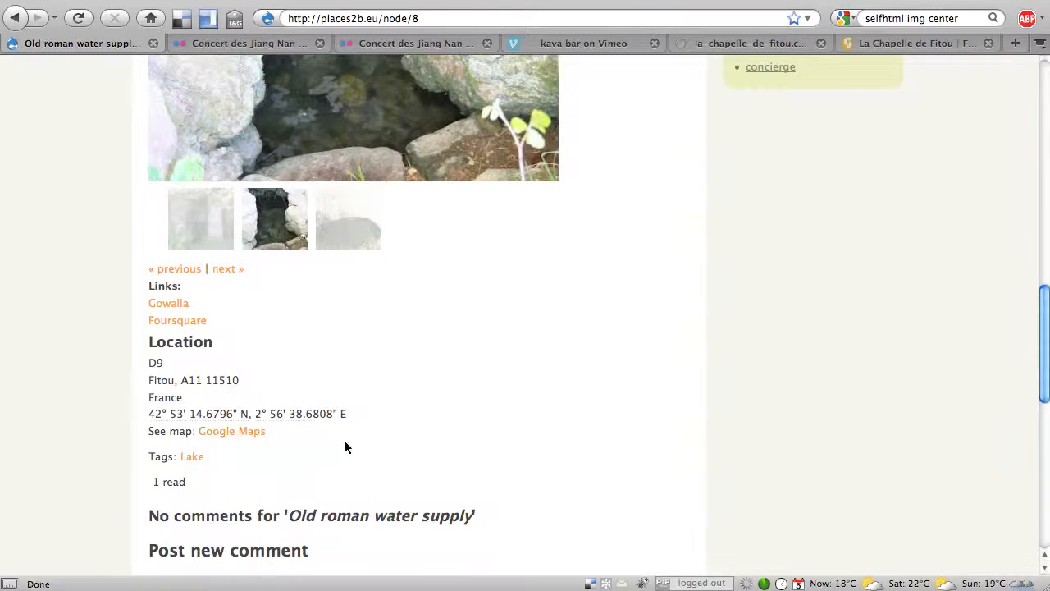
scroll(350, 439, down, 1)
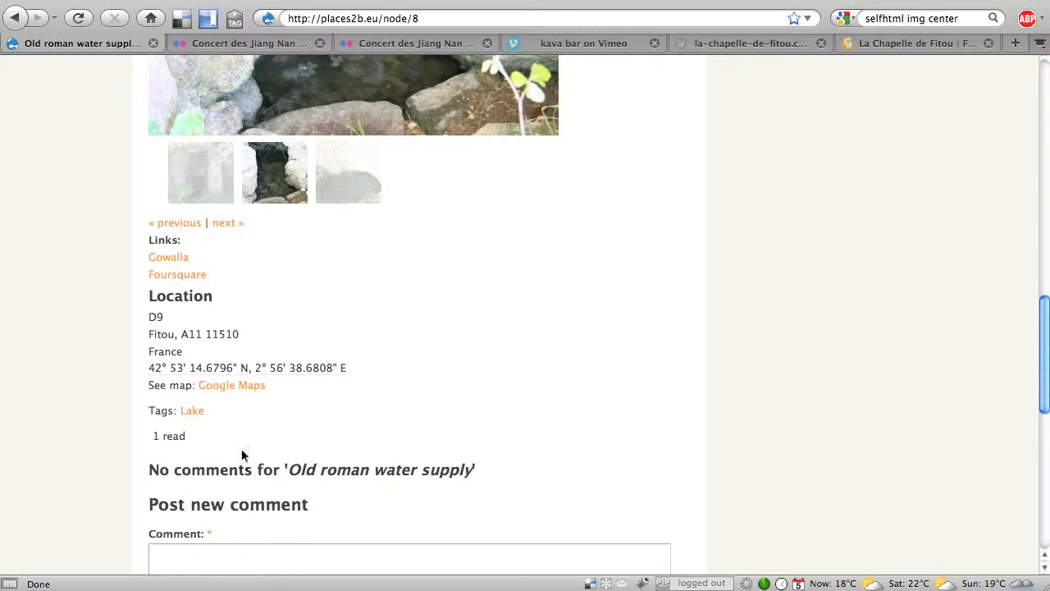
scroll(350, 423, down, 7)
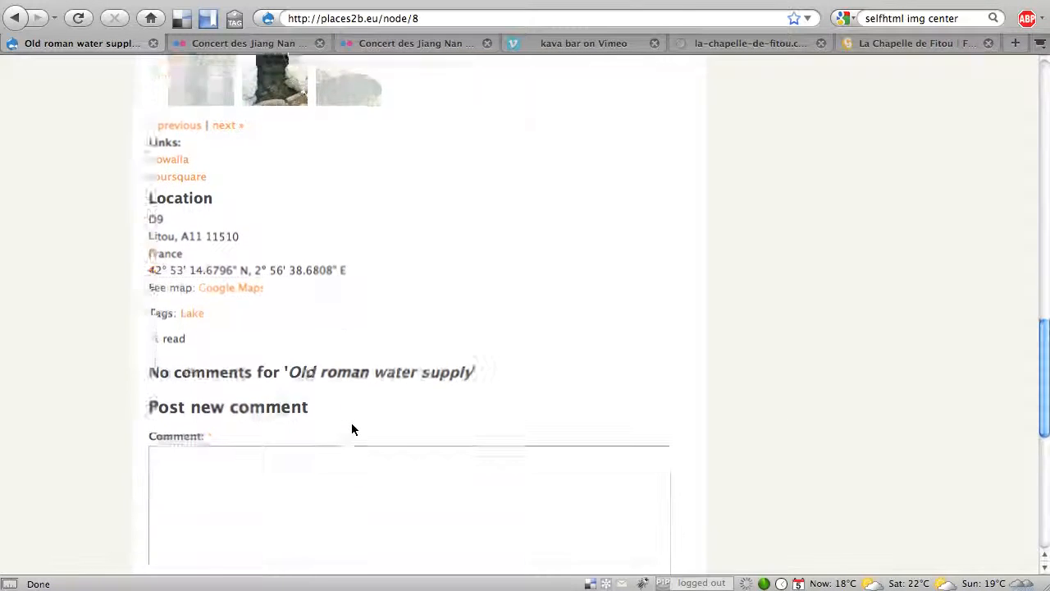
scroll(351, 423, down, 3)
- Log in to the site with the prefilled username and password and point out the account menu links
scroll(352, 424, up, 20)
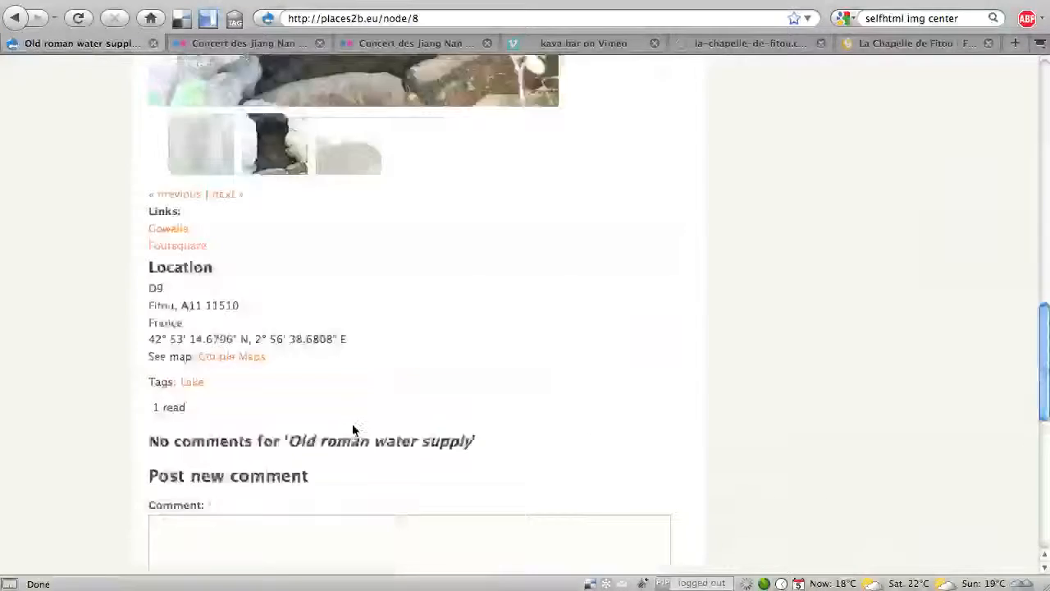
scroll(352, 431, up, 5)
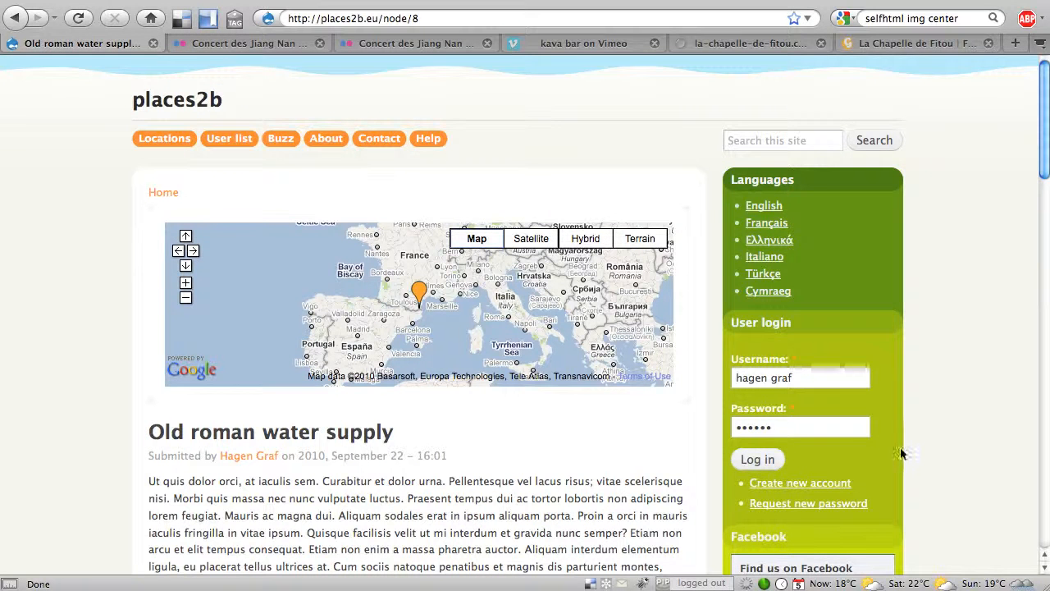
click(763, 462)
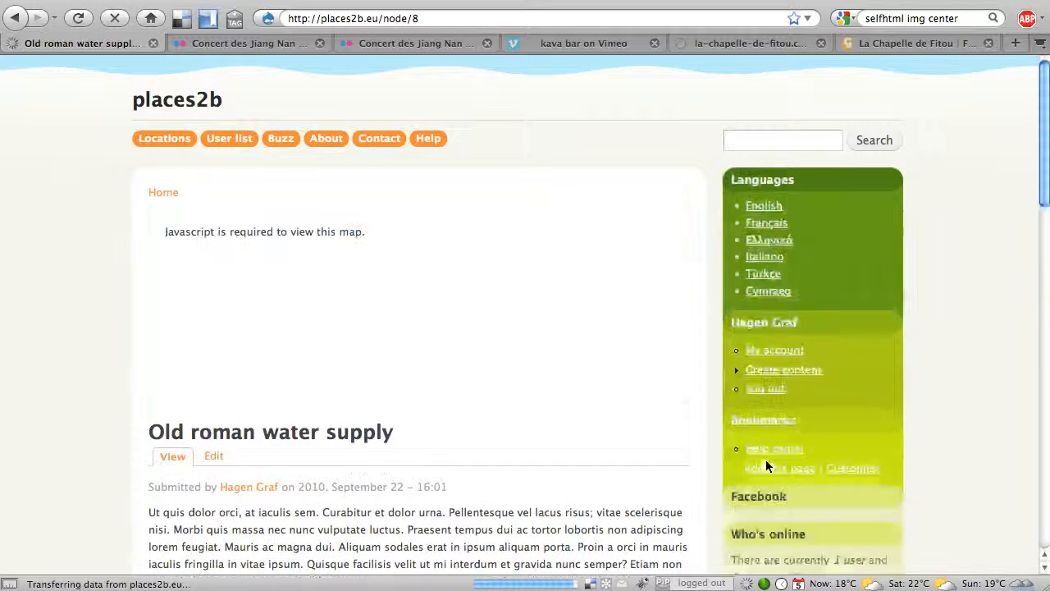
drag(799, 392, 741, 350)
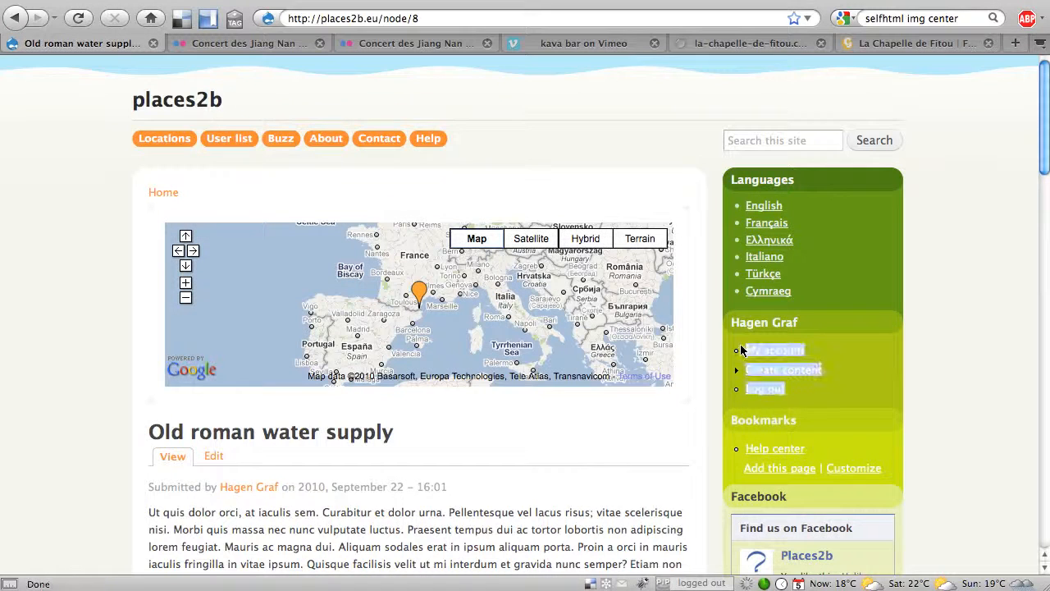
click(885, 390)
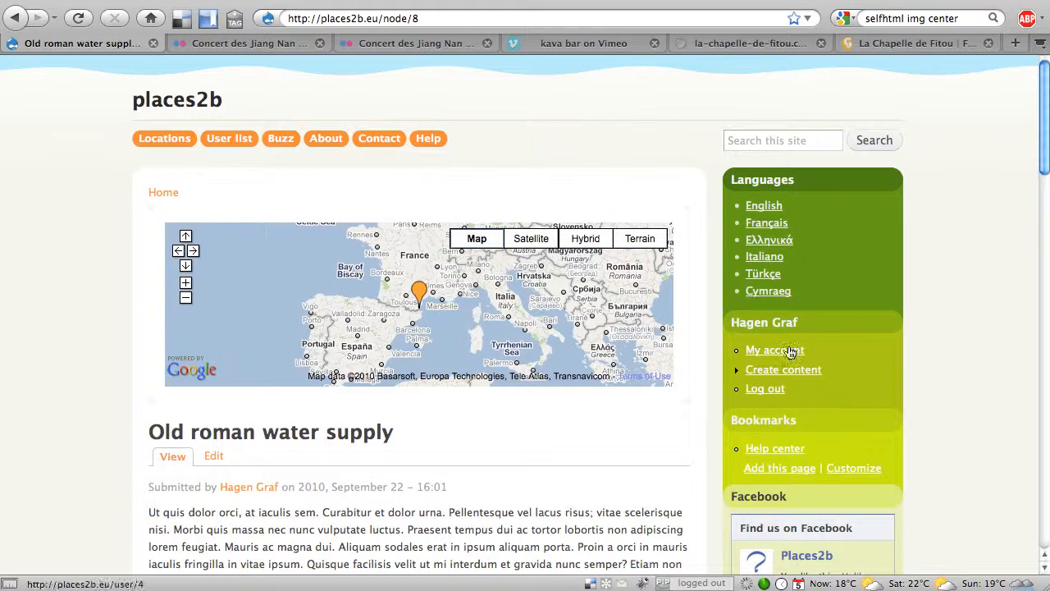
- Start a new Place2b content entry and title it "La Chapelle de Fitou"
click(766, 371)
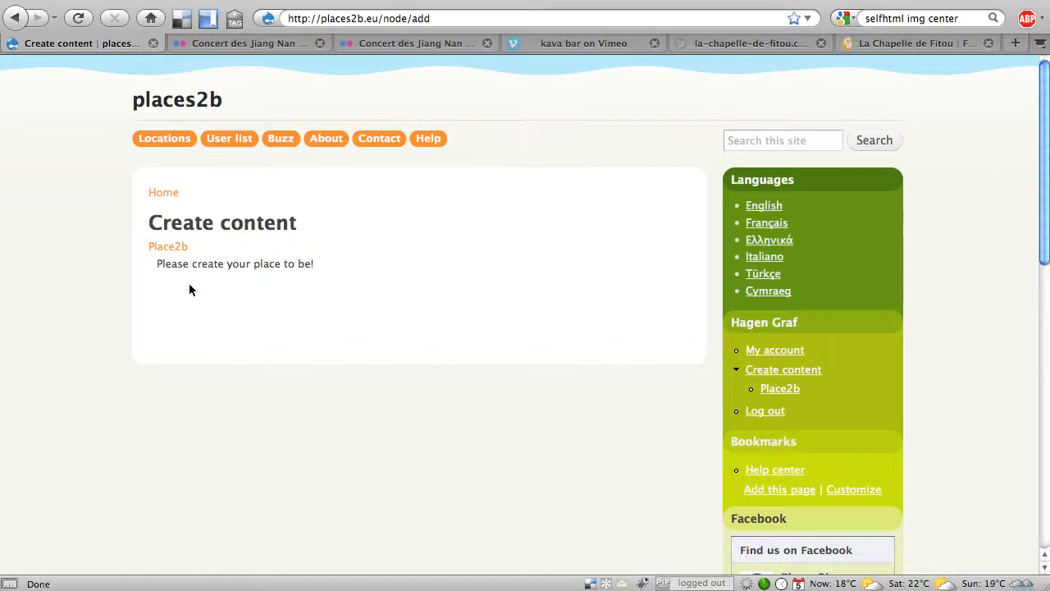
click(171, 251)
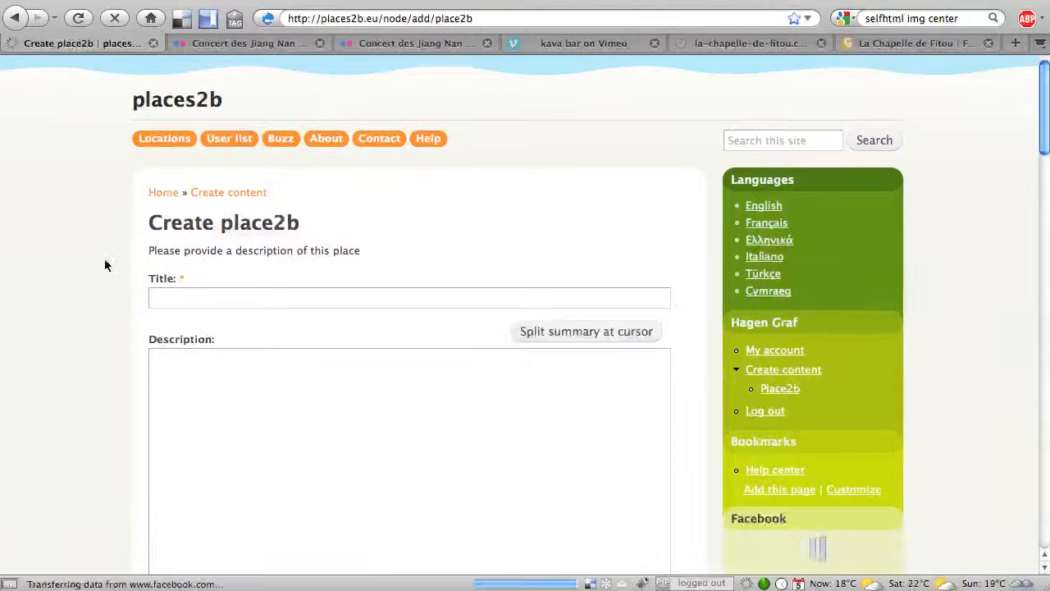
scroll(108, 263, down, 3)
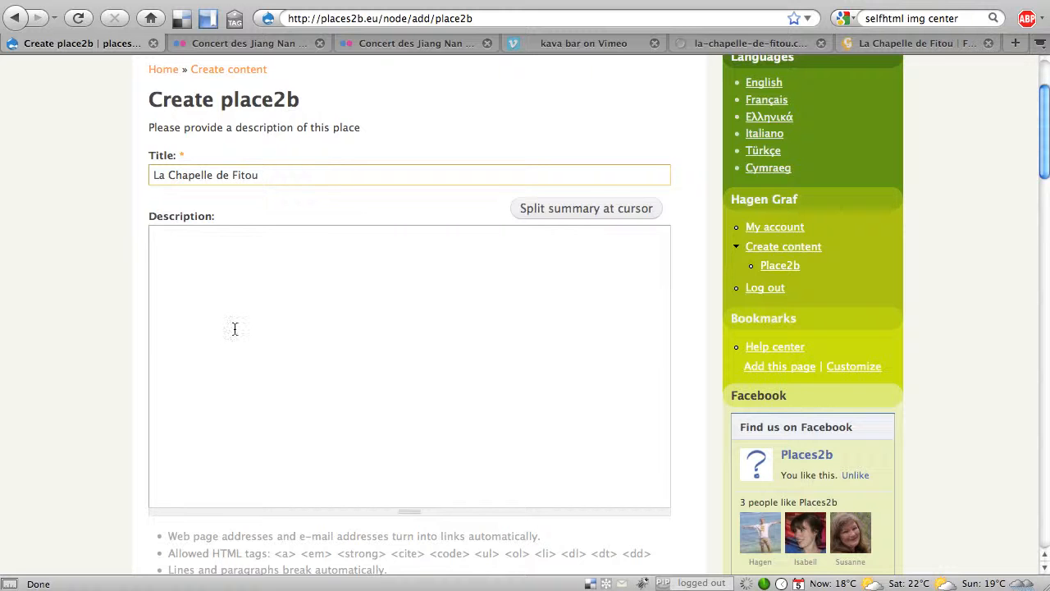
- Copy the four-line text beginning "The chapelle is an interesting place." from the other browser window into the entry's Description
key(super+Tab)
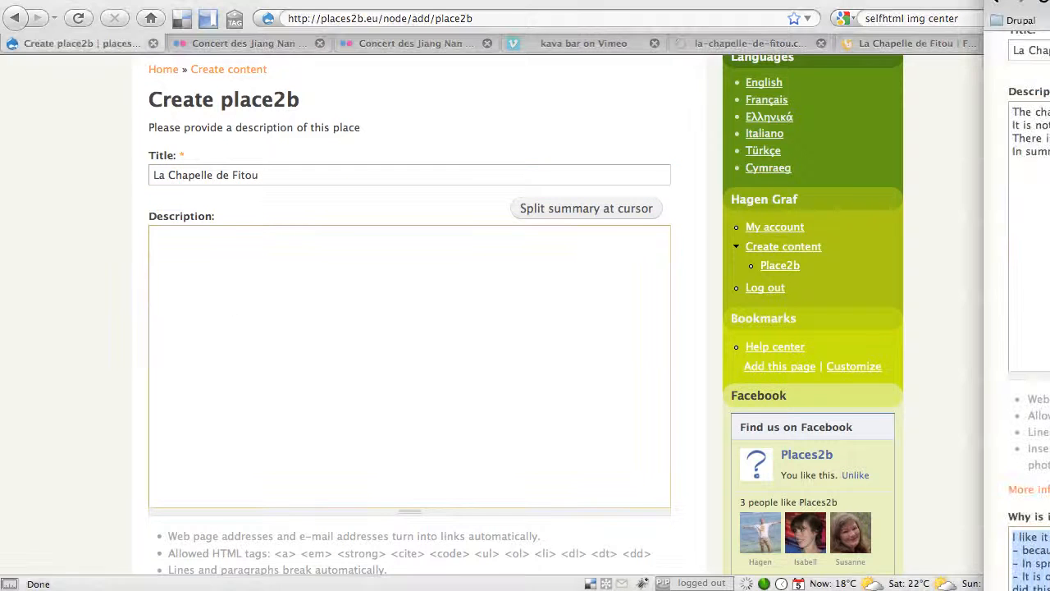
drag(1049, 152, 1003, 112)
click(420, 320)
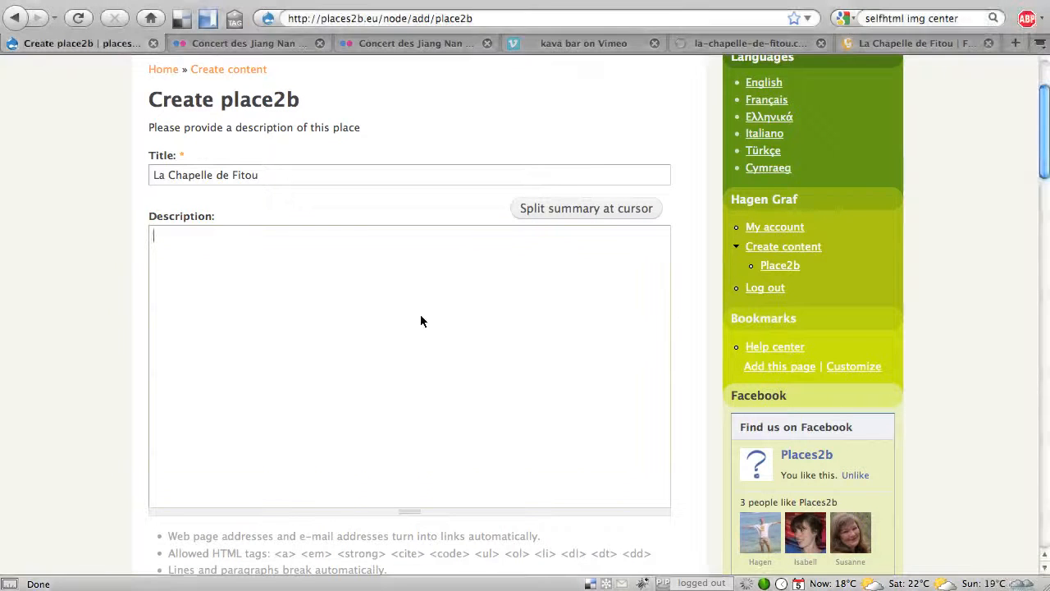
text(The chapelle is an interesting place. It is not a church anymore. There is an association who cares for the church. In summertime the "La Chapelle de Fitou" is used for concerts, art exhibitions, discussions)
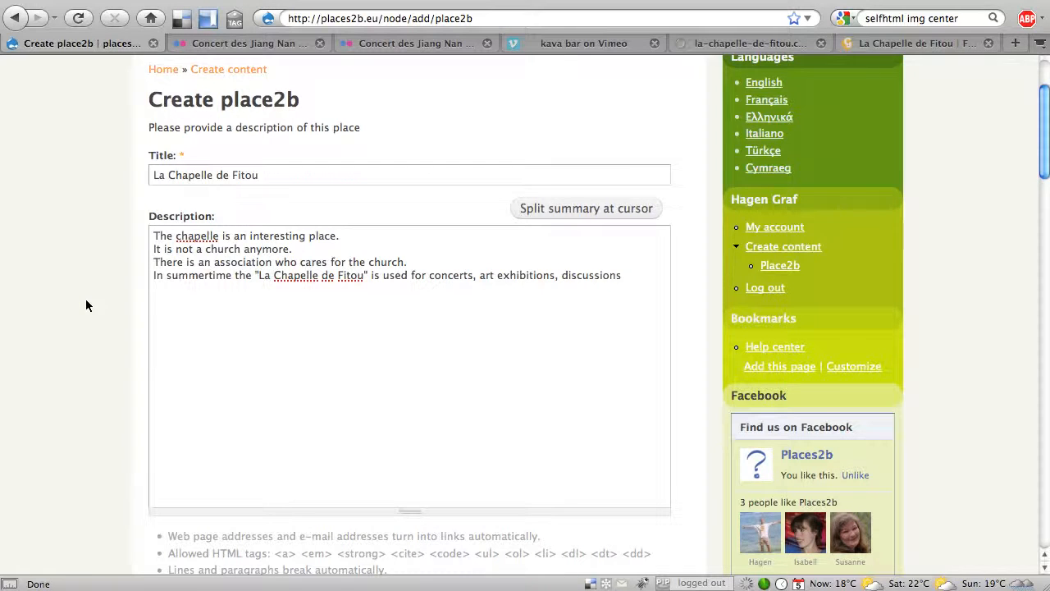
- Copy the prepared text beginning "I like it ...." into "Why is it a place2b for me?" and enlarge that text box slightly
scroll(87, 297, down, 5)
click(266, 317)
drag(1049, 589, 1049, 536)
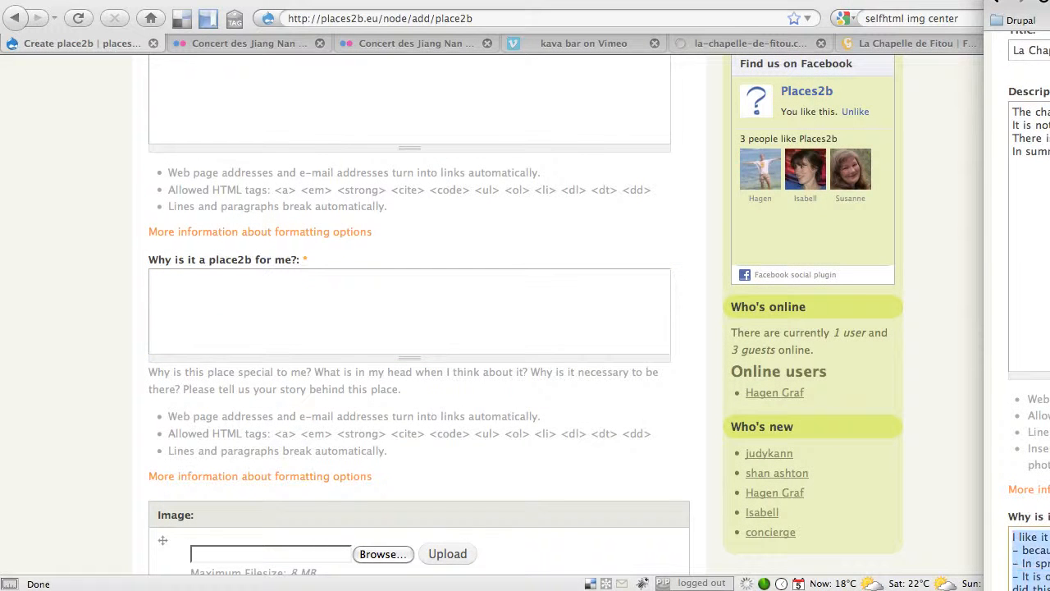
click(215, 320)
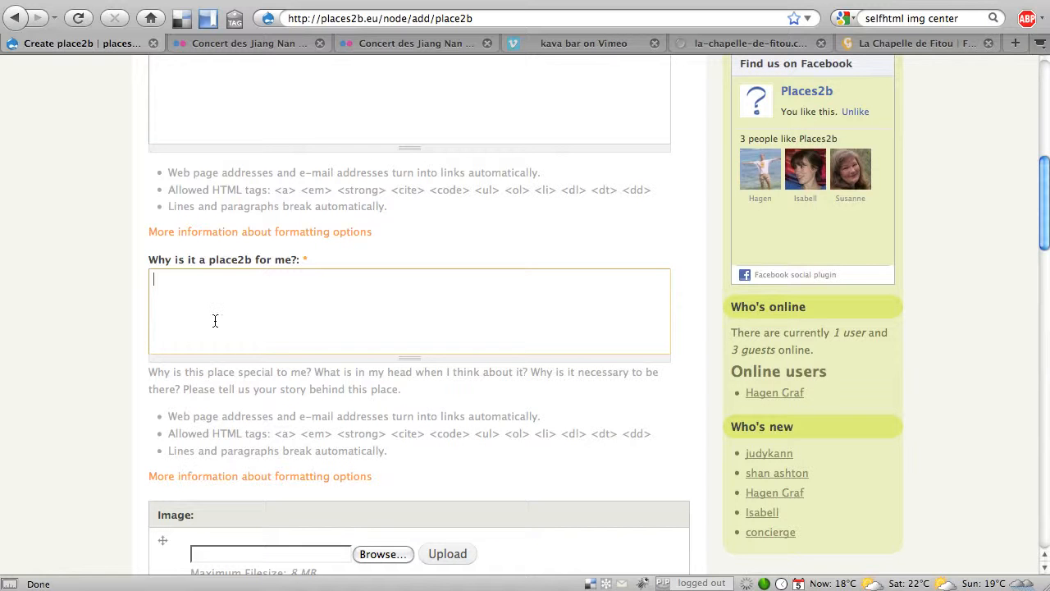
text(I like it .... - because it is located wonderful with a nice view. - In spring 2010 I created the website for the association who is responsible for "La chapelle" - It is one big room inside and for me it was interesting experience to have a meeting there. We did this the first time for the eTrust meeting in September 2010.)
mouse_move(403, 361)
mouse_down()
mouse_move(398, 485)
mouse_move(417, 375)
mouse_up()
drag(278, 451, 603, 453)
click(74, 414)
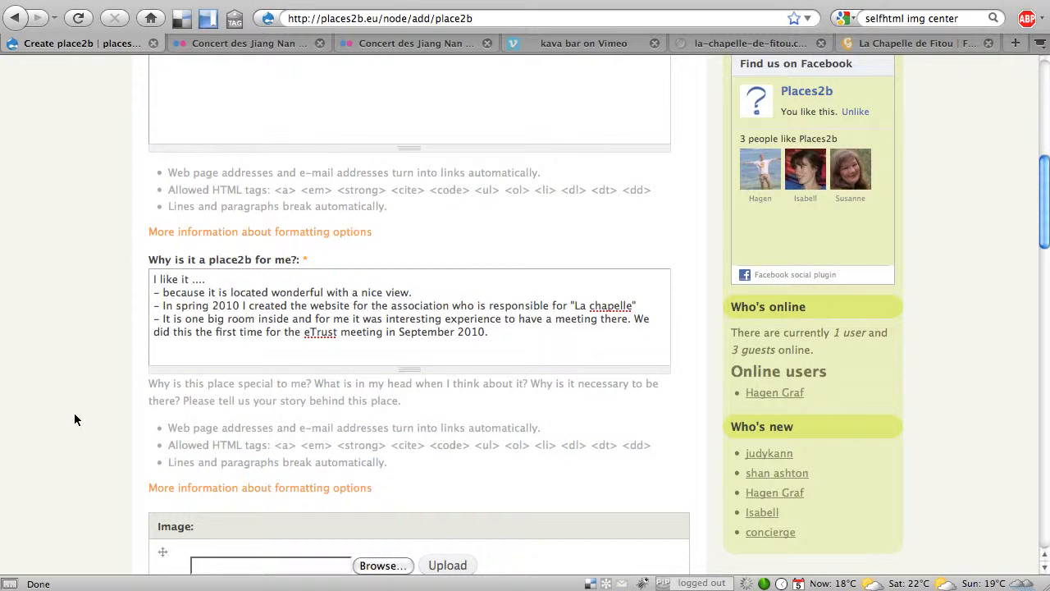
- Keep English as the language of the new entry, leaving the image upload empty
scroll(78, 417, down, 4)
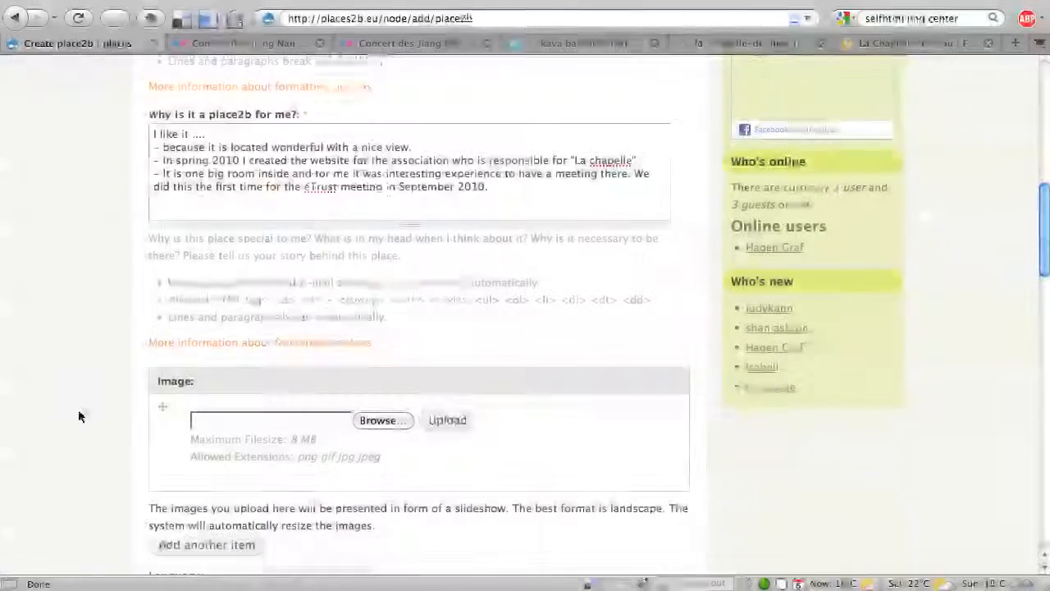
scroll(78, 416, down, 3)
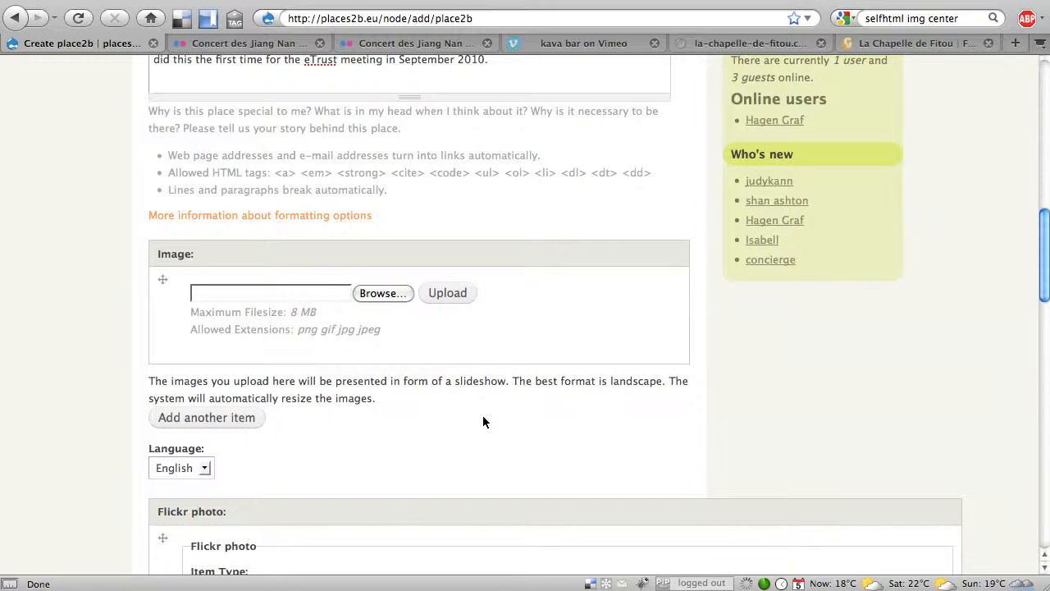
scroll(485, 422, down, 4)
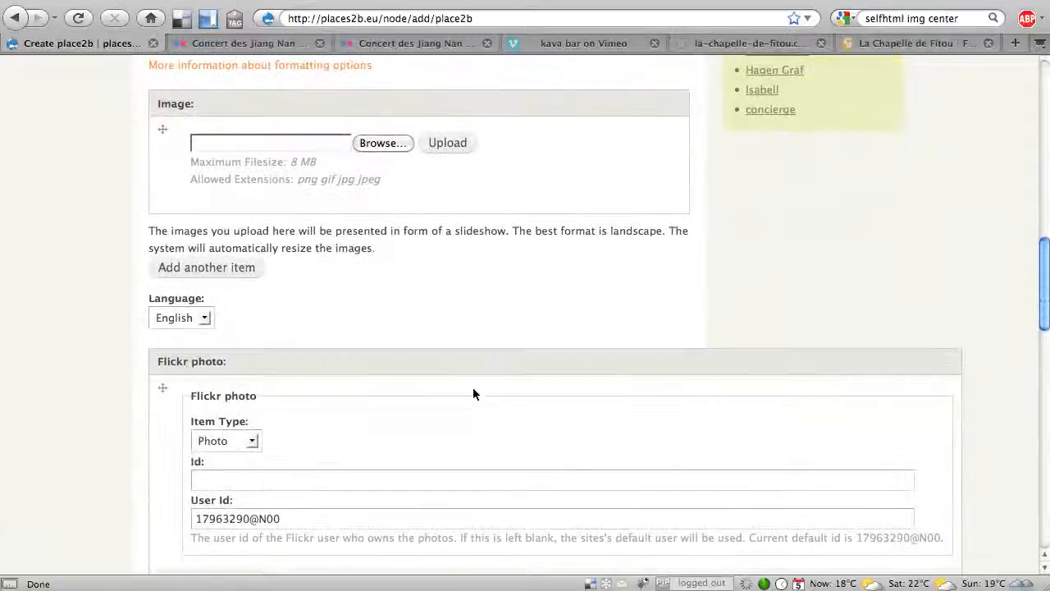
click(205, 320)
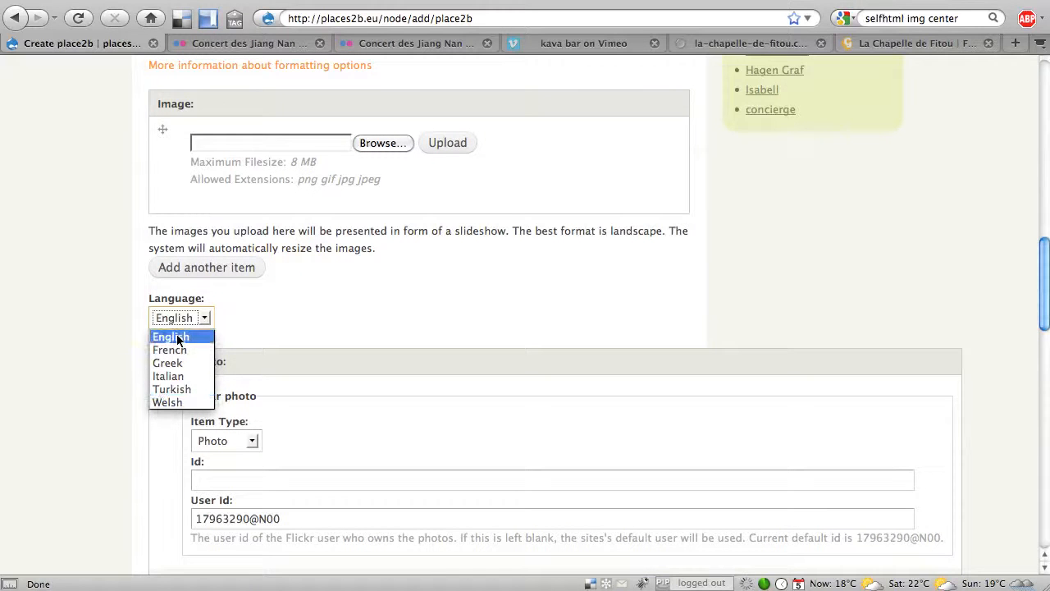
click(179, 337)
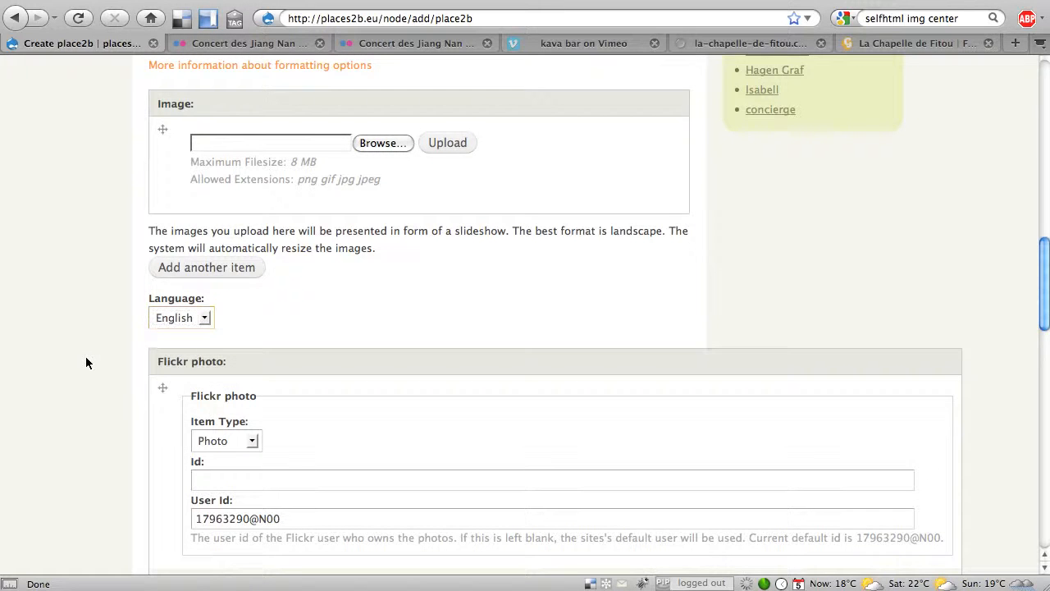
scroll(88, 357, down, 4)
scroll(88, 357, down, 2)
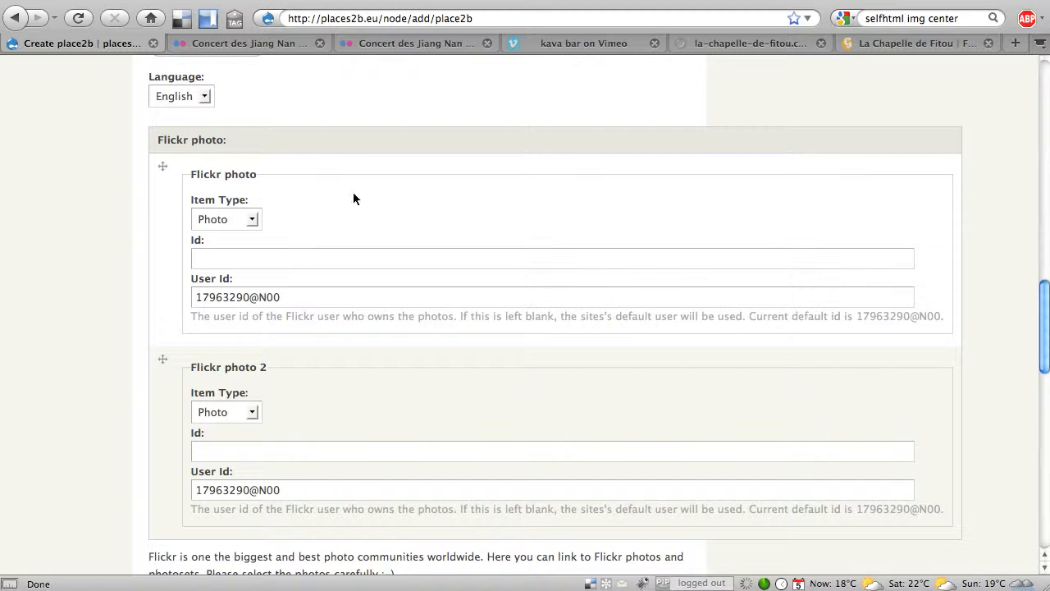
click(265, 48)
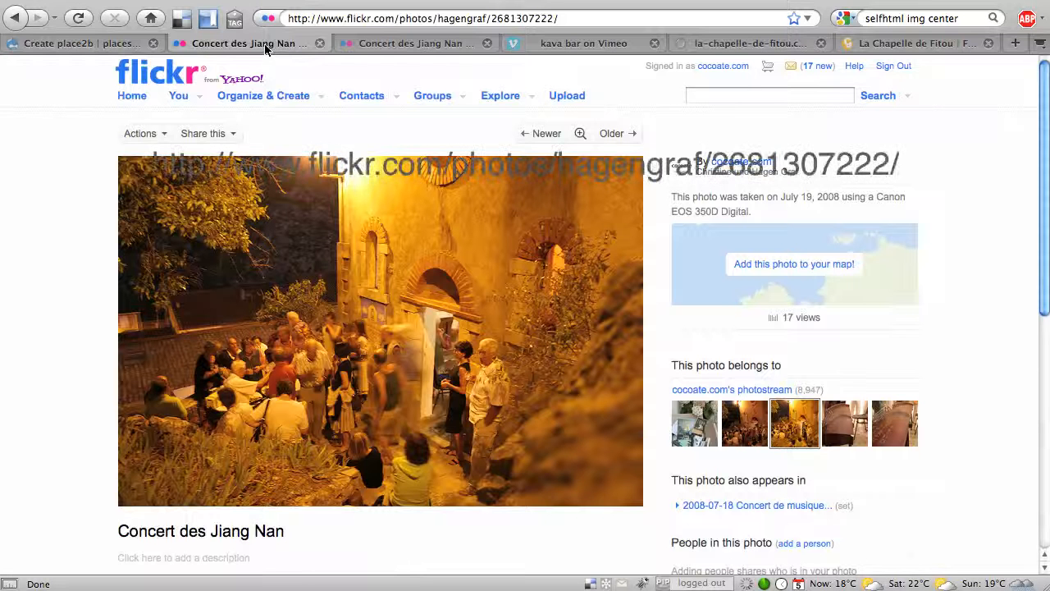
double_click(523, 18)
key(super+c)
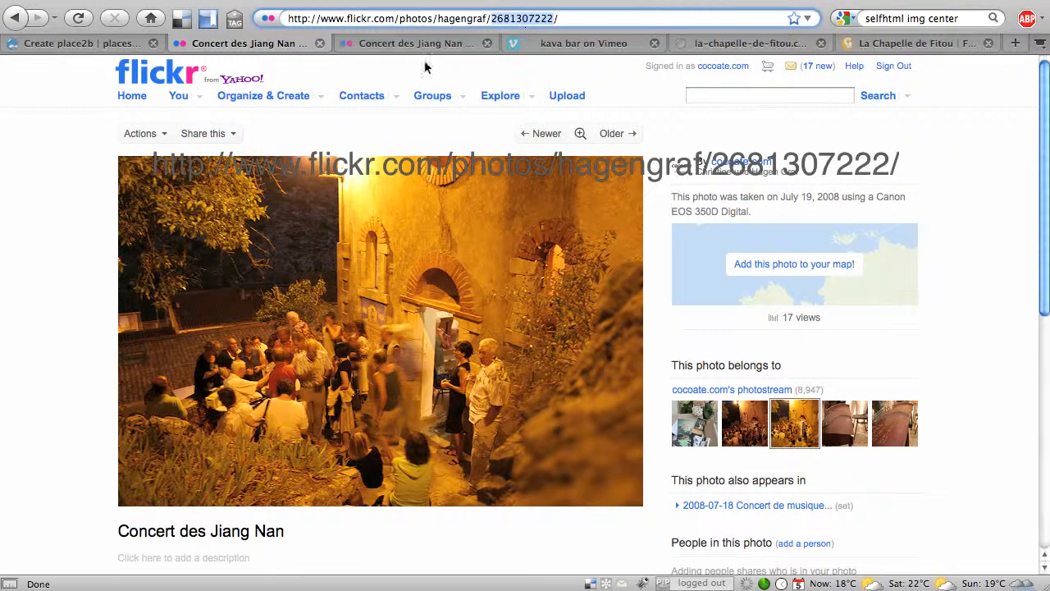
click(106, 48)
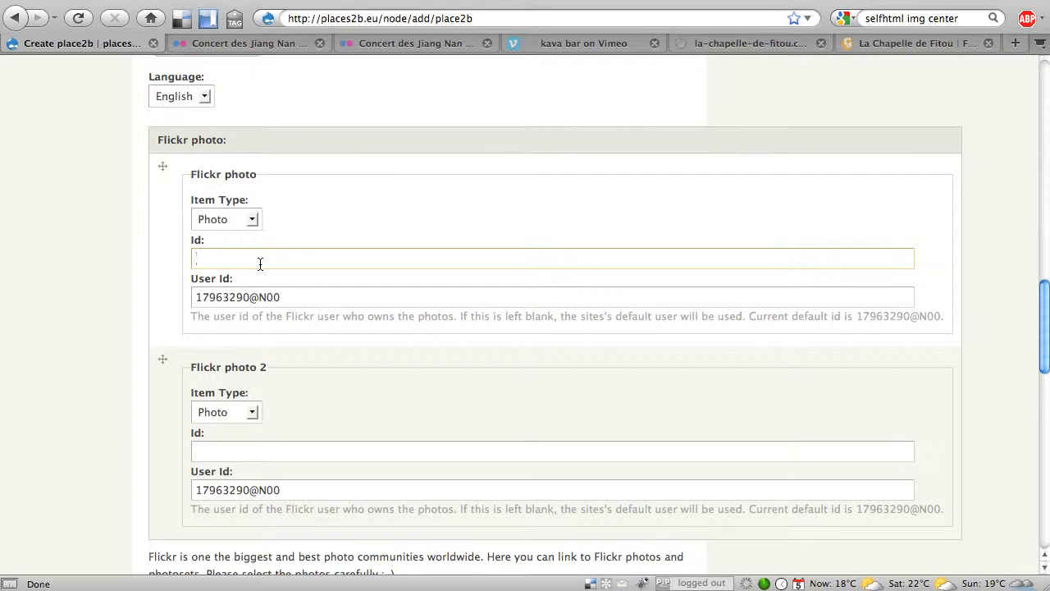
key(super+v)
drag(292, 301, 195, 300)
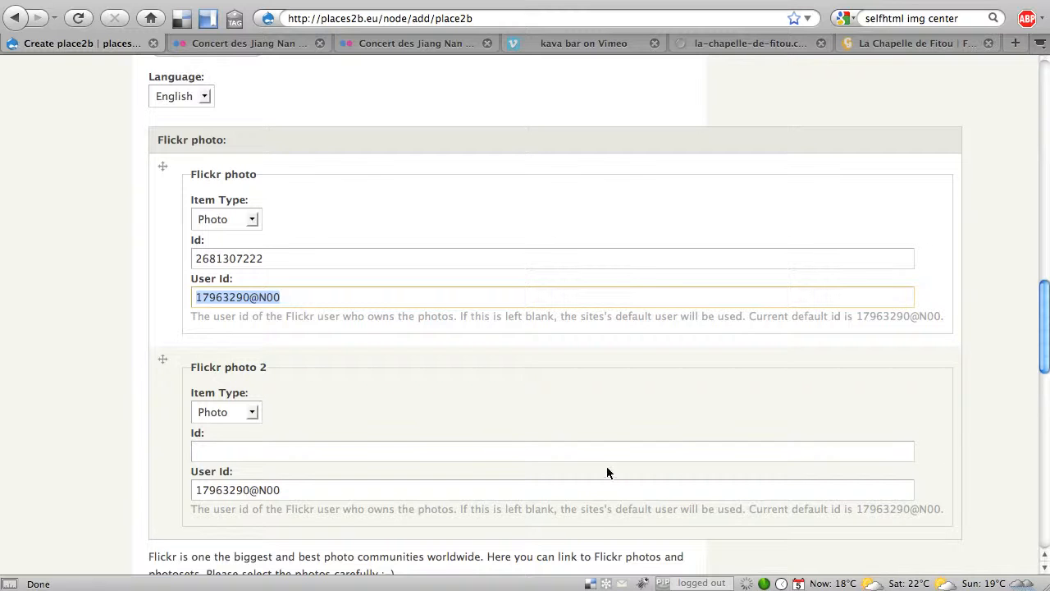
scroll(584, 406, down, 2)
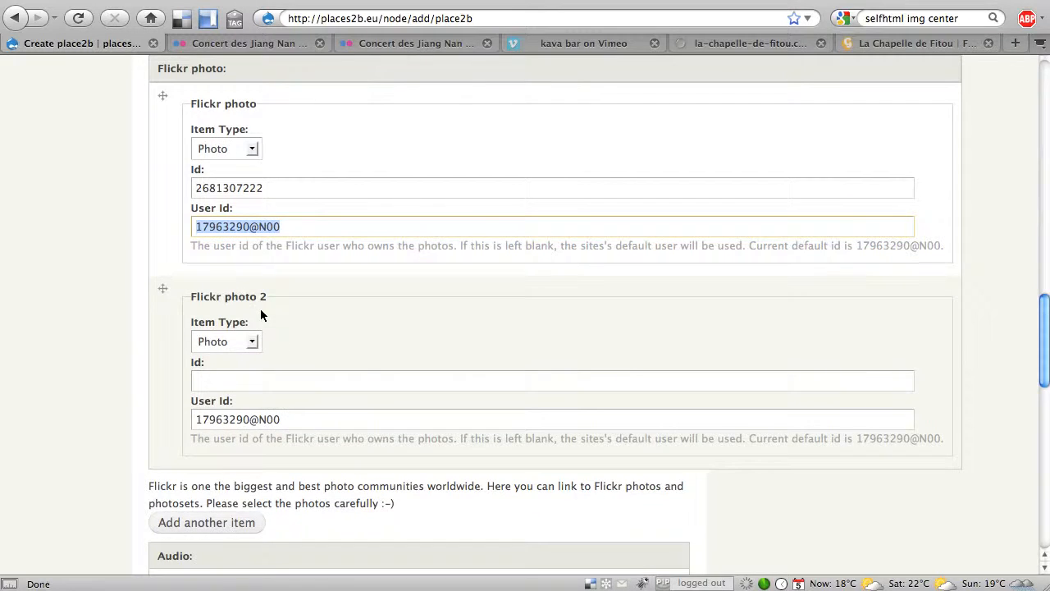
click(381, 46)
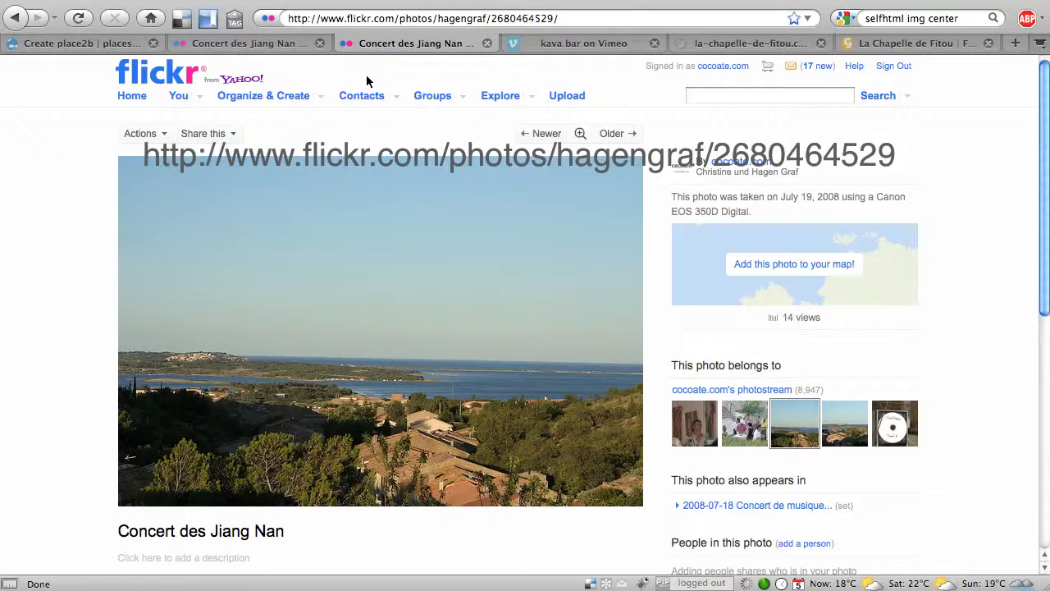
double_click(517, 18)
key(super+c)
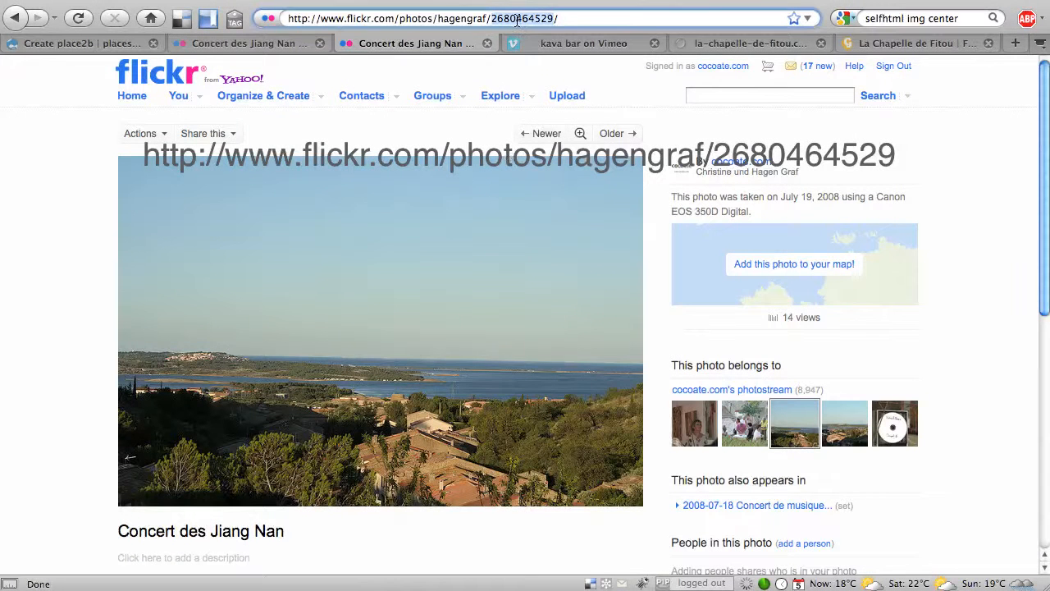
click(80, 46)
click(239, 380)
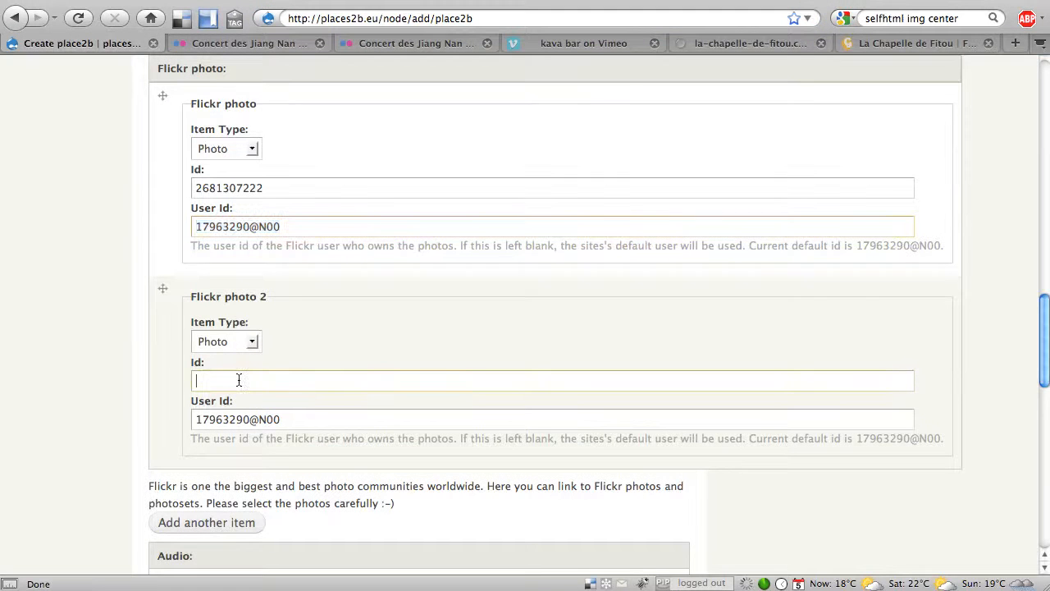
key(super+v)
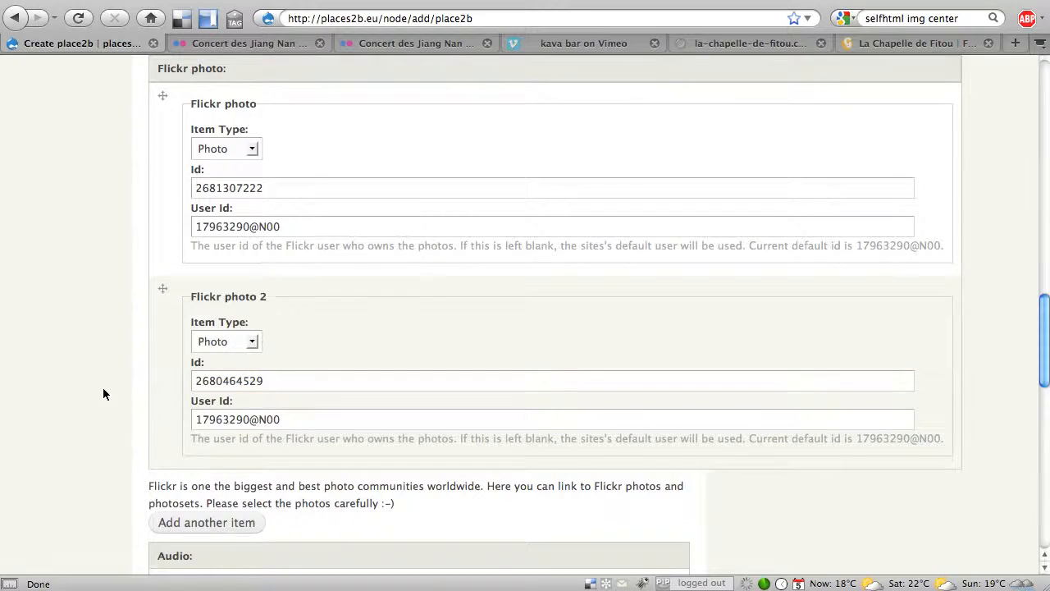
- Add a third, blank Flickr photo item and check which file extension the Audio upload allows
scroll(101, 388, down, 4)
click(234, 386)
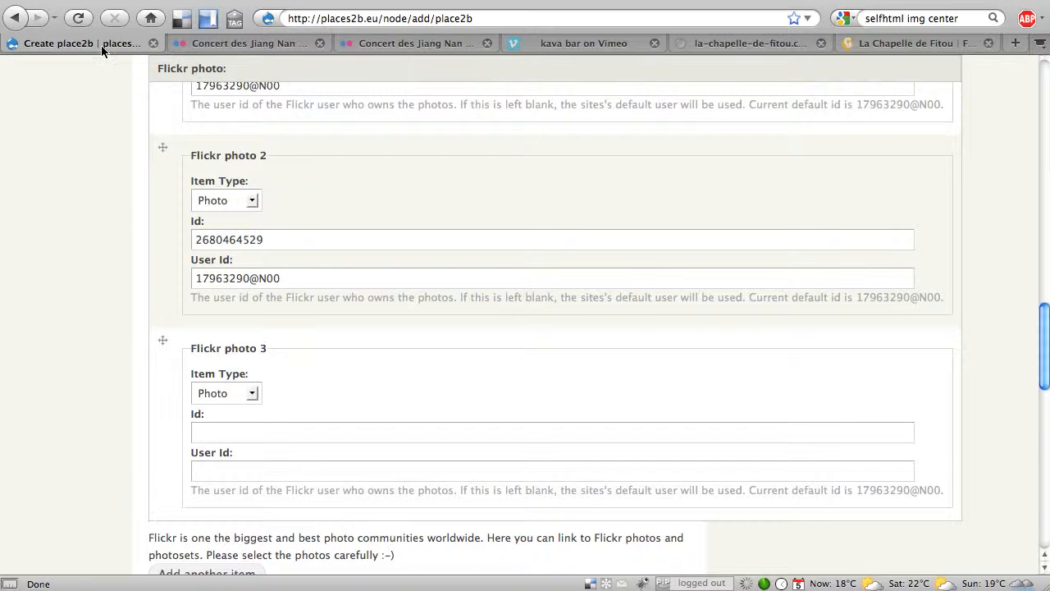
scroll(89, 267, down, 4)
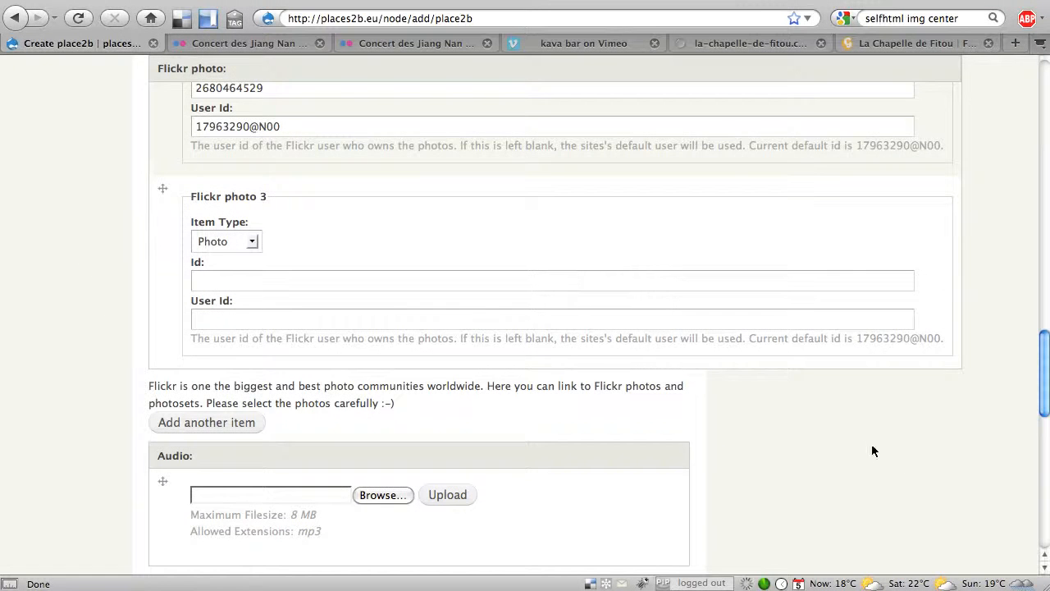
scroll(877, 445, down, 3)
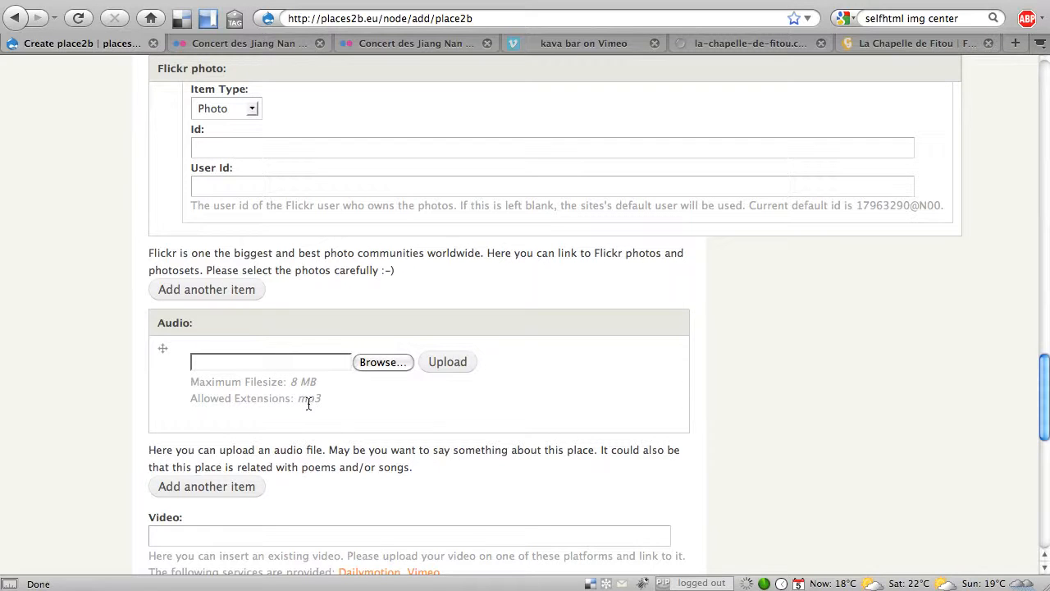
drag(298, 402, 323, 401)
scroll(784, 391, down, 5)
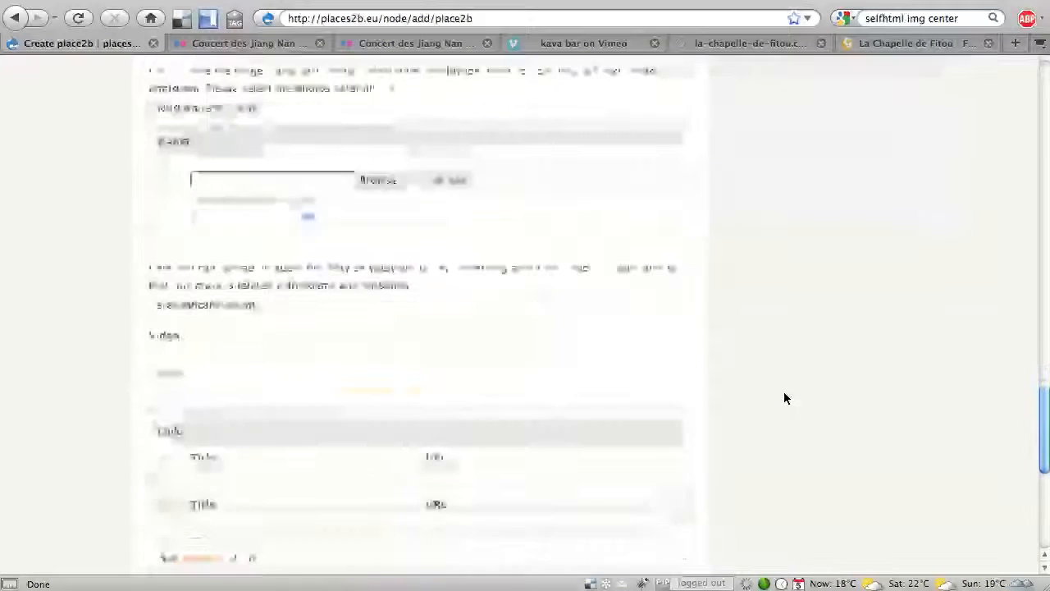
click(168, 315)
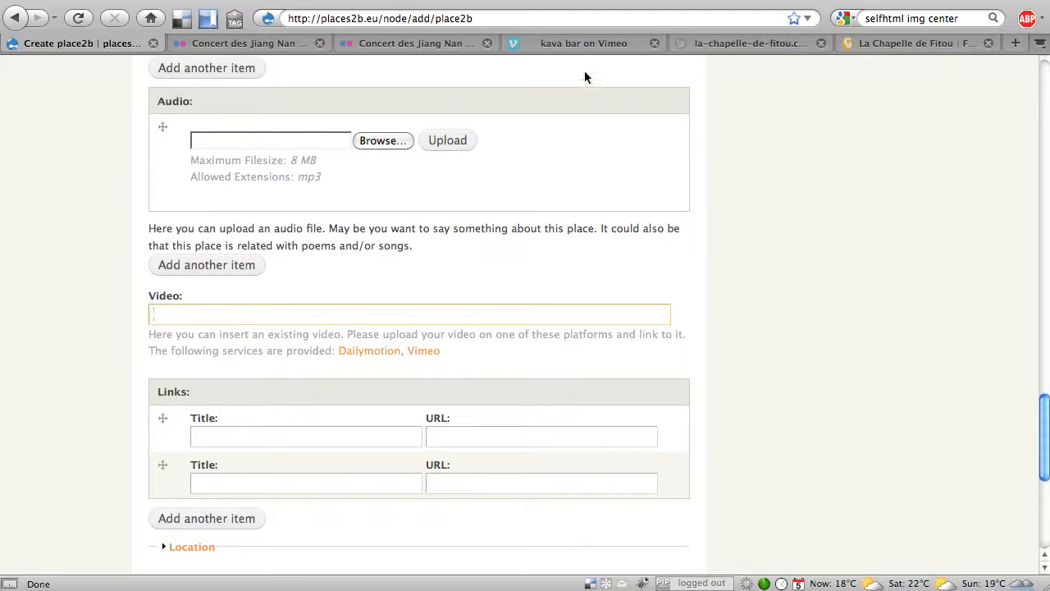
click(581, 45)
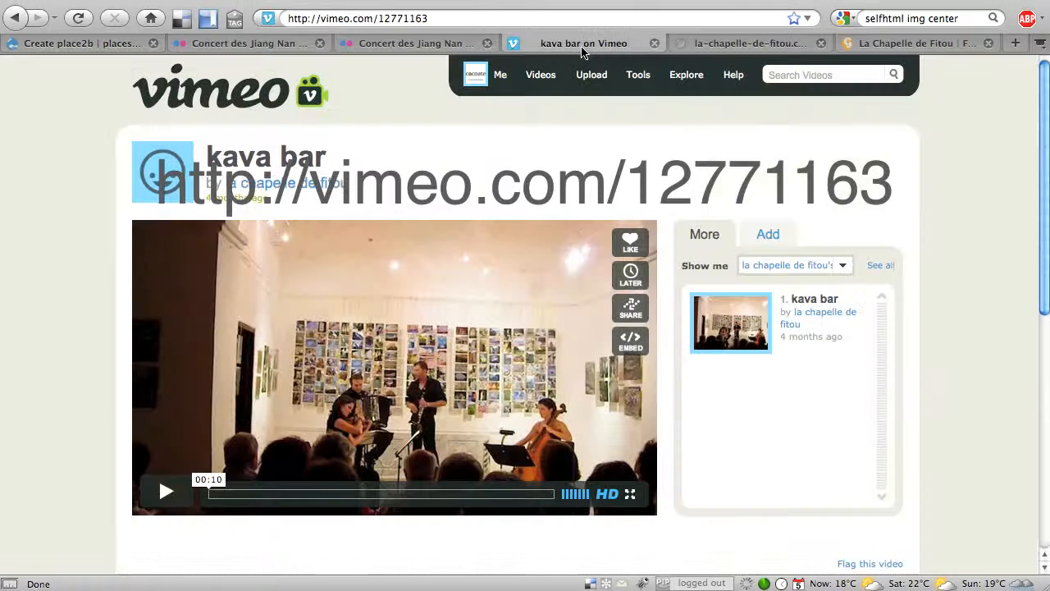
triple_click(390, 18)
key(super+c)
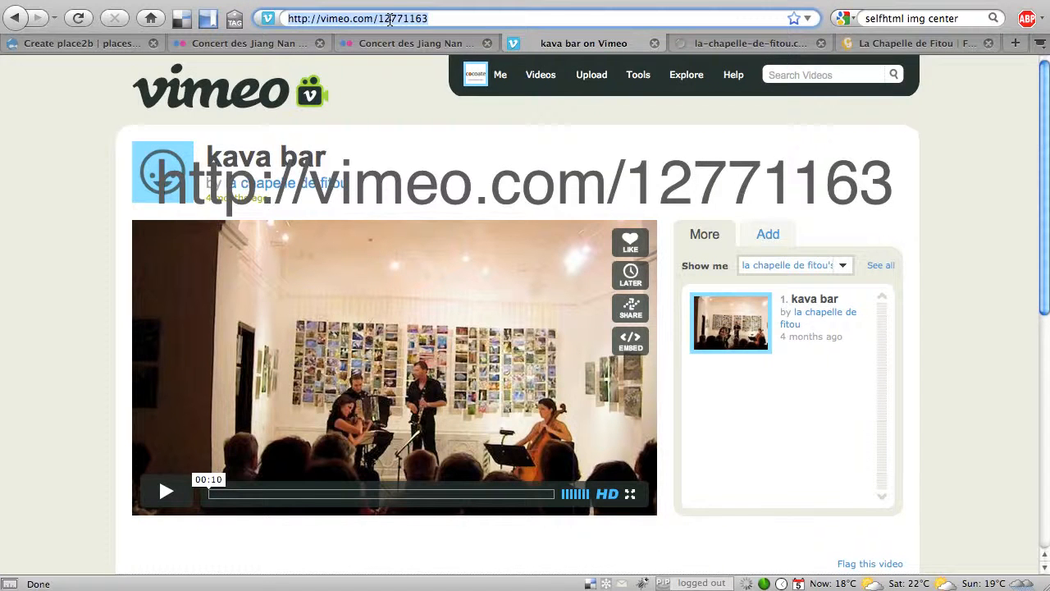
click(87, 44)
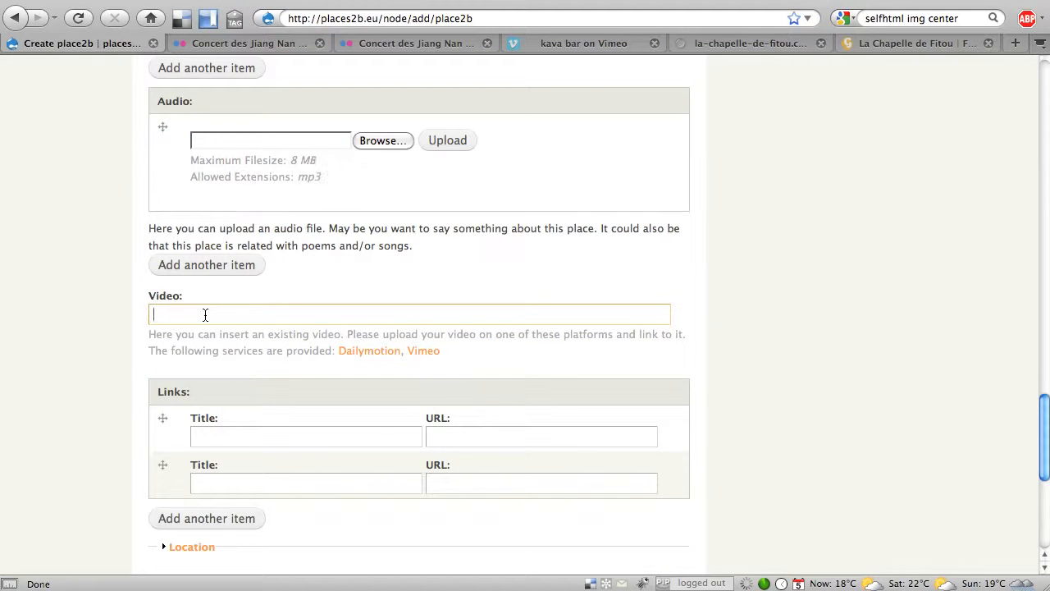
key(super+v)
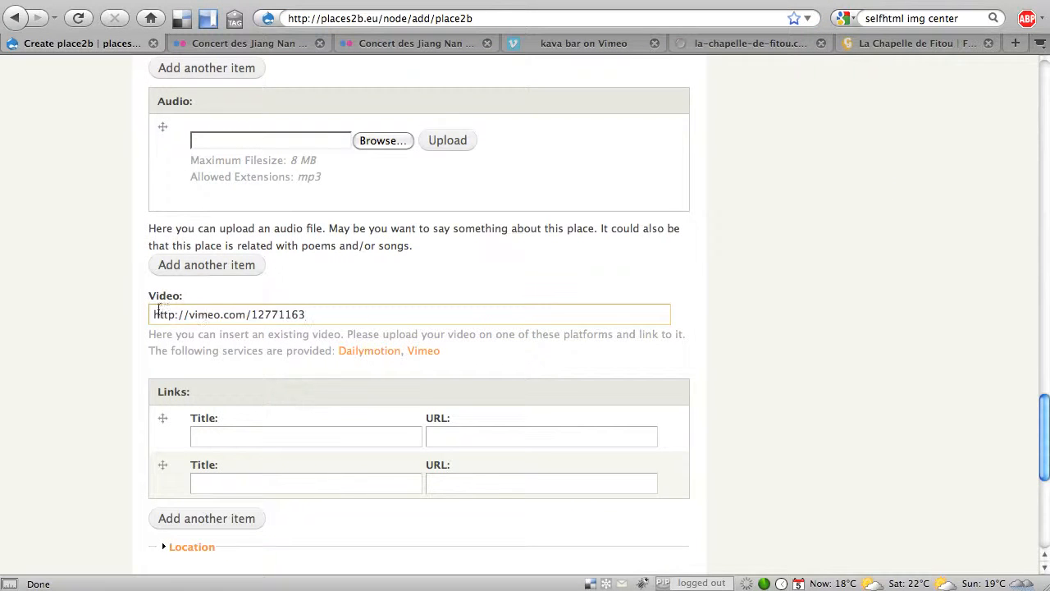
scroll(66, 415, down, 5)
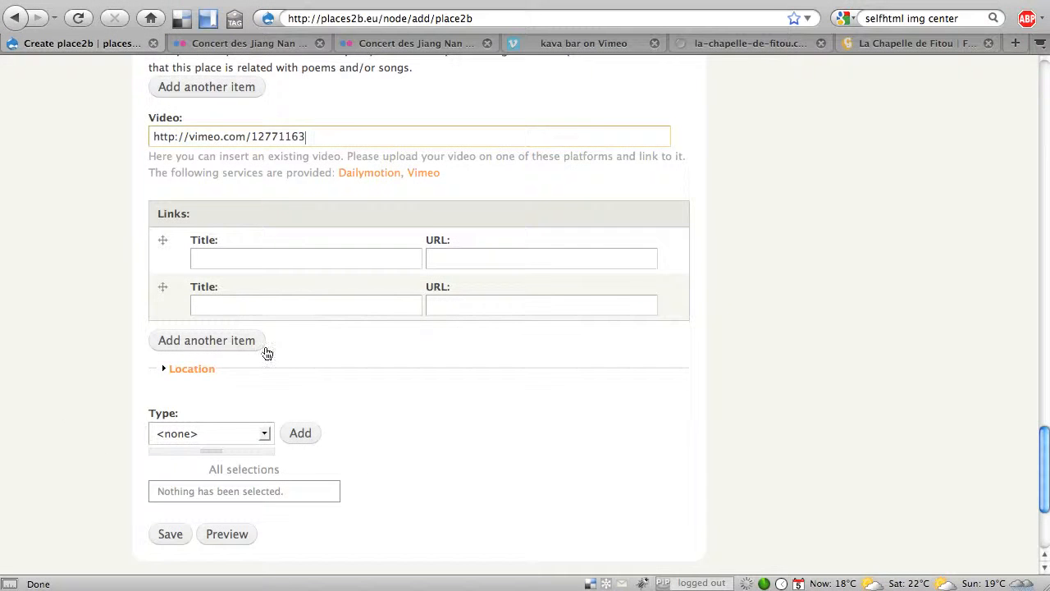
click(727, 42)
click(396, 19)
key(ctrl+c)
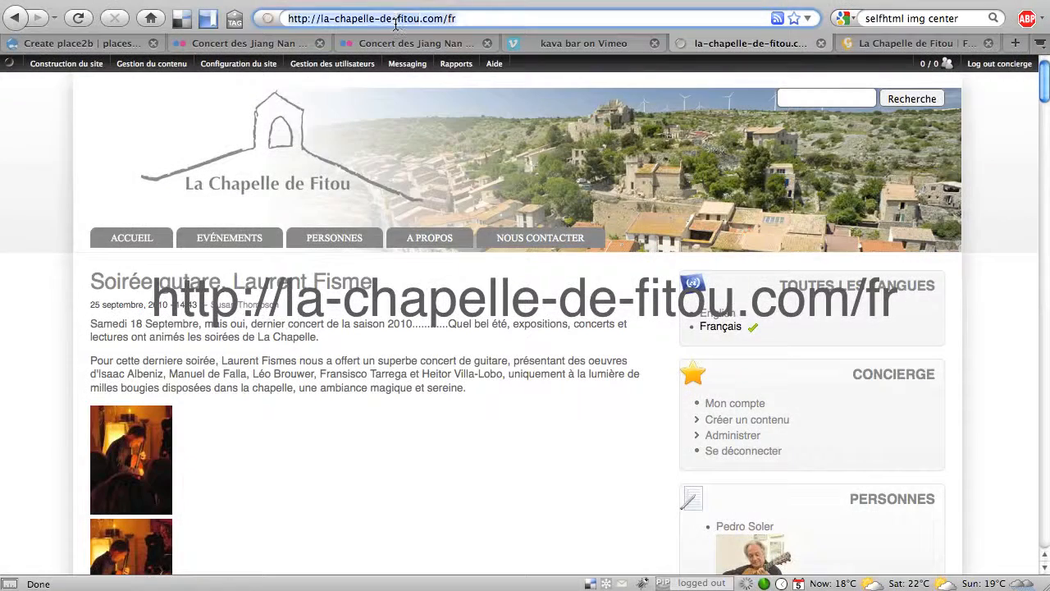
click(82, 43)
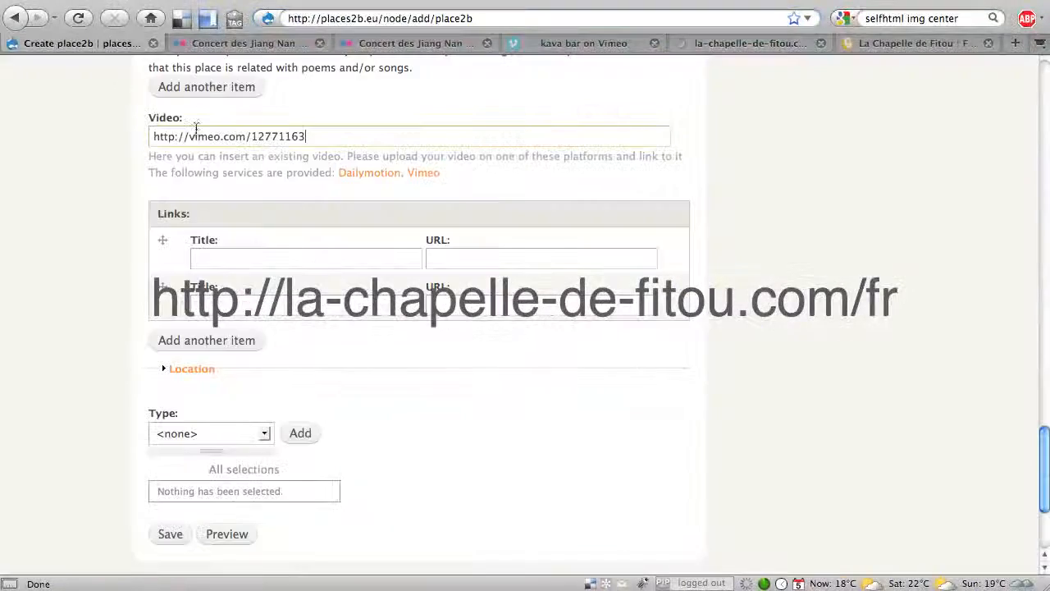
click(475, 261)
key(ctrl+v)
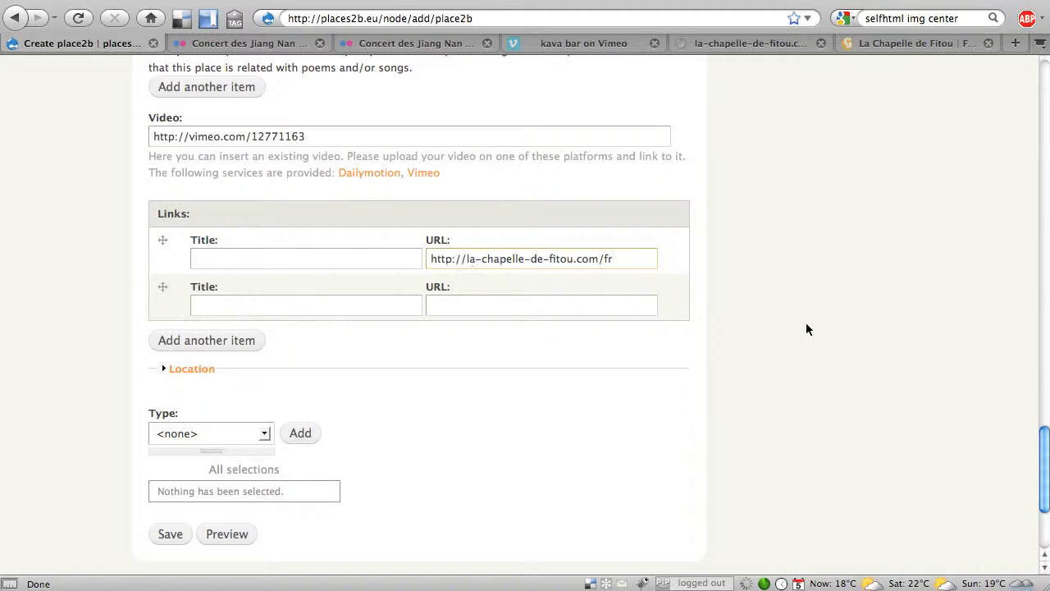
click(901, 44)
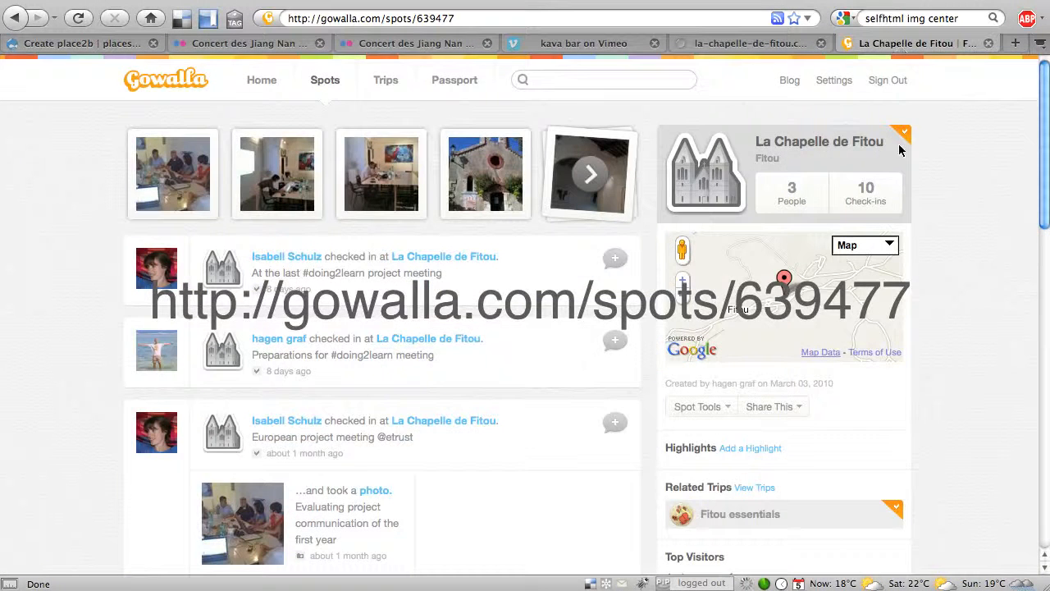
double_click(419, 18)
triple_click(419, 18)
key(super+c)
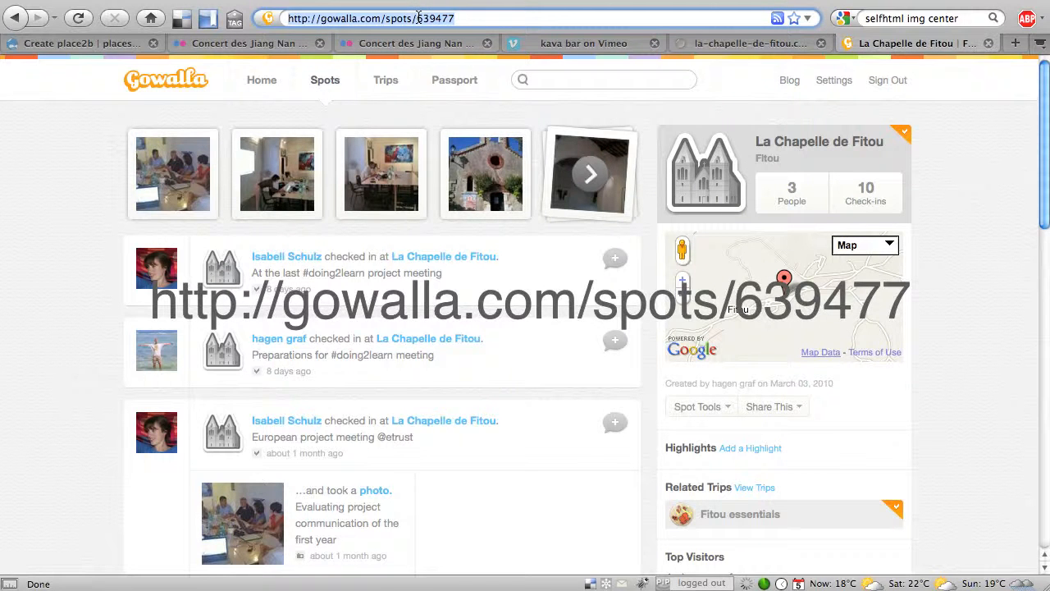
click(112, 43)
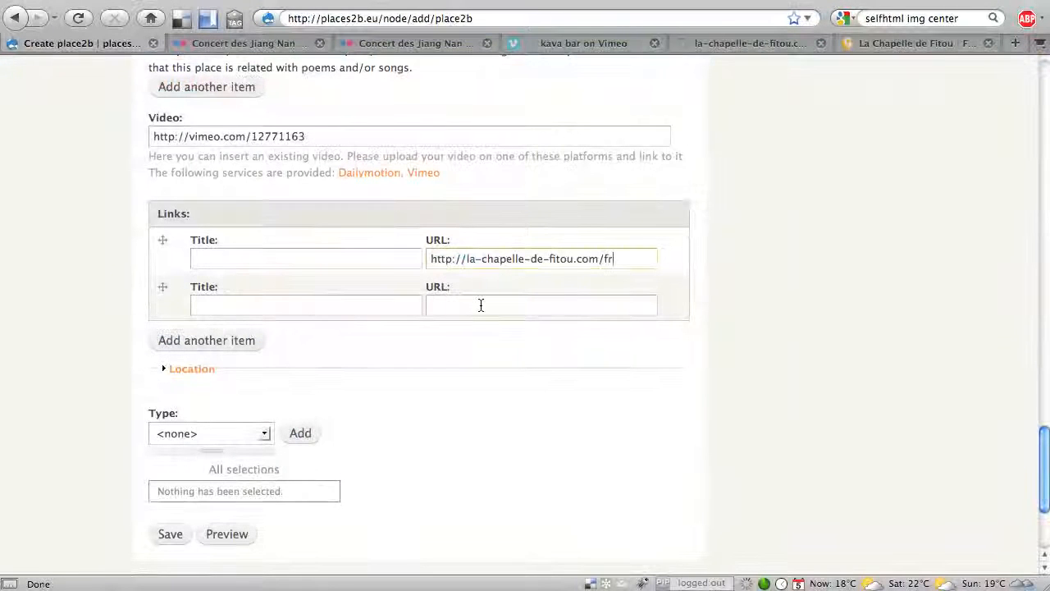
click(481, 305)
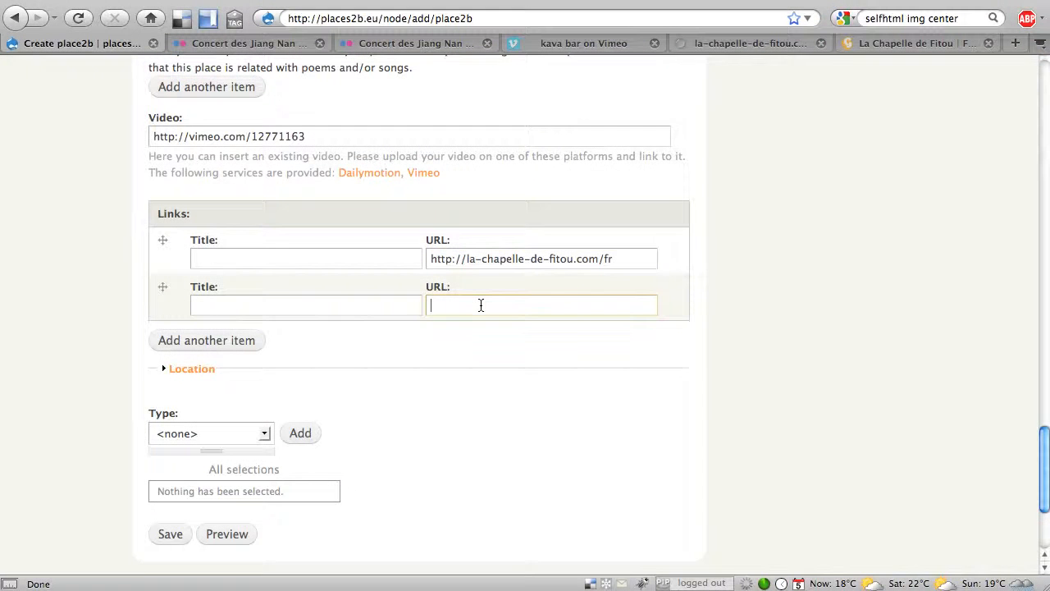
key(super+v)
click(336, 308)
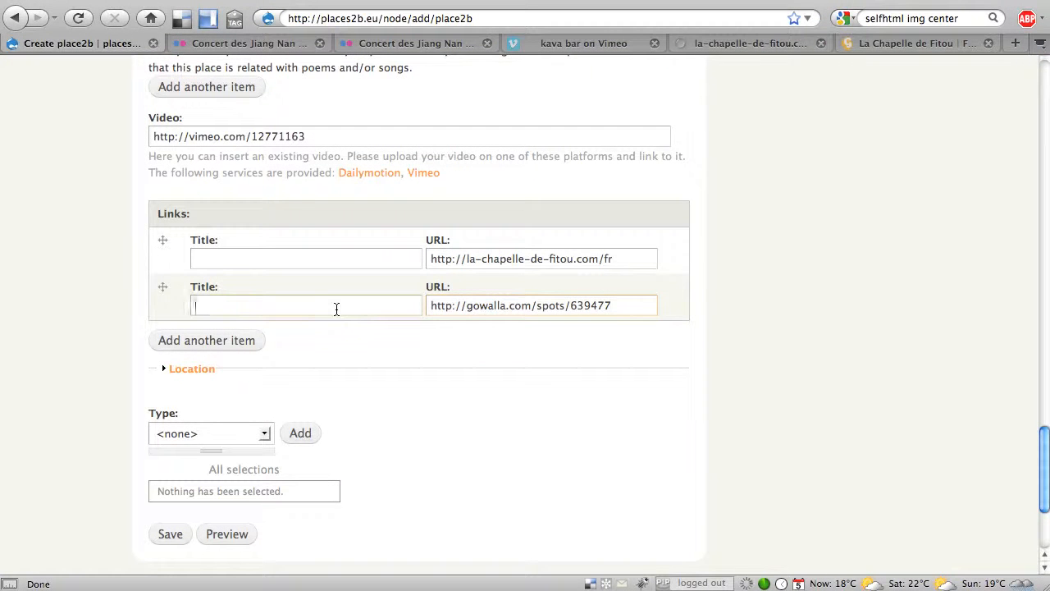
text(Gowalla spot)
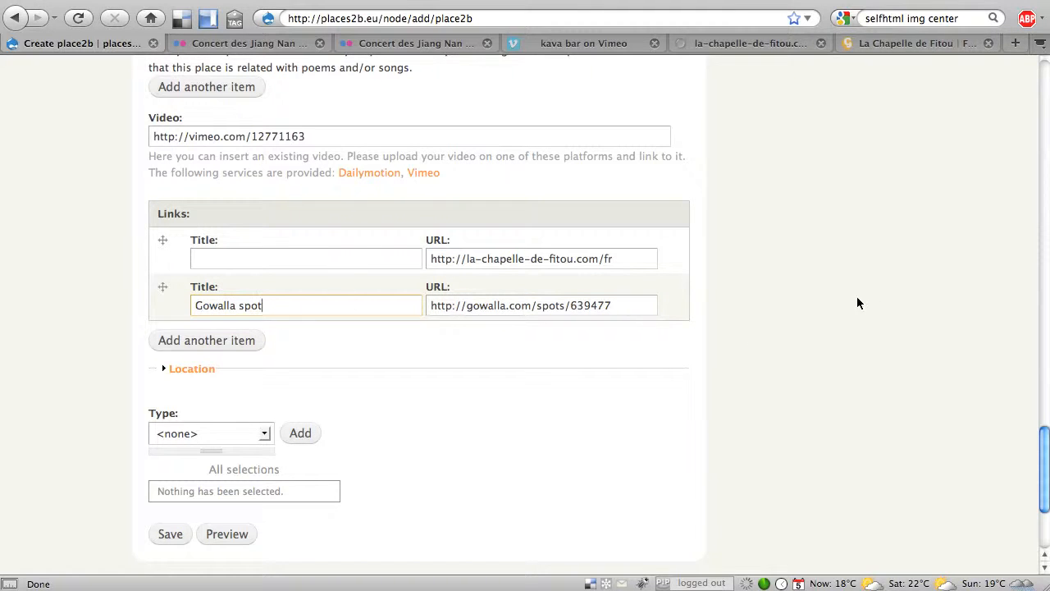
scroll(873, 300, down, 5)
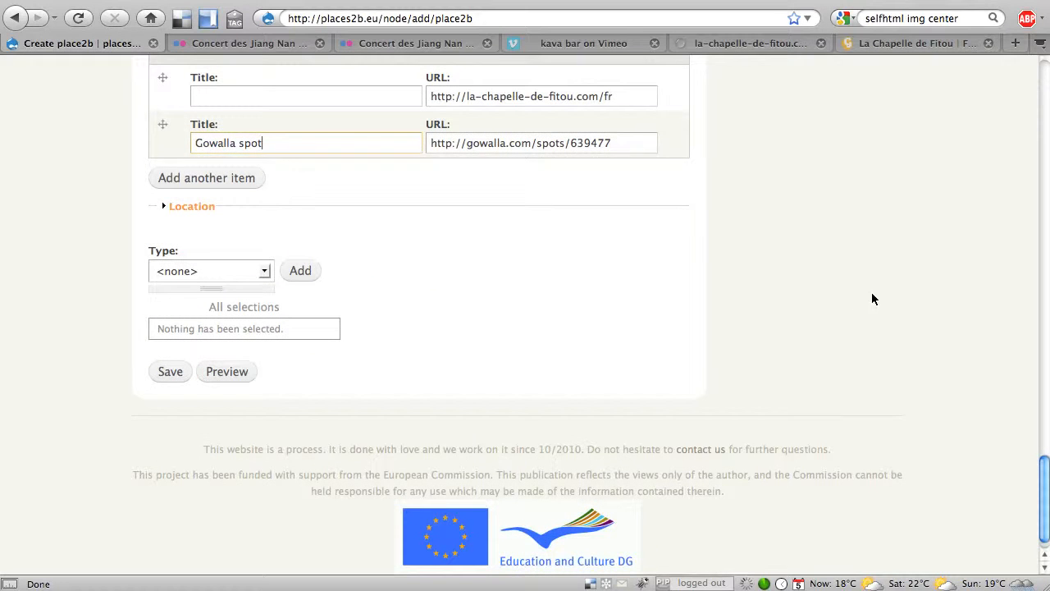
- Fill in the entry's location with country France, state Aude (11), city Fitou and postal code 11510
click(192, 207)
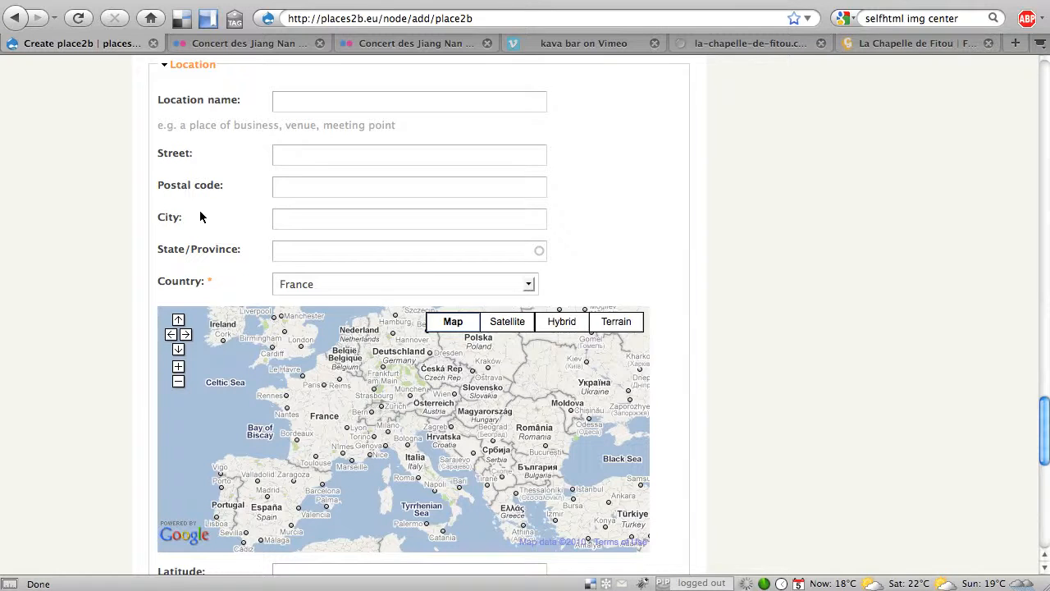
click(381, 285)
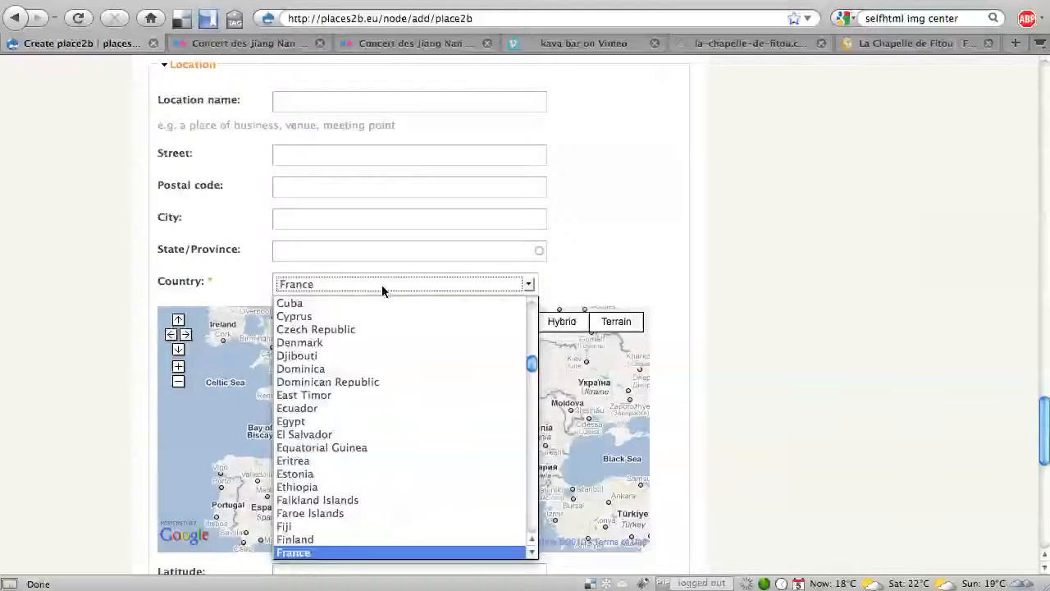
click(331, 553)
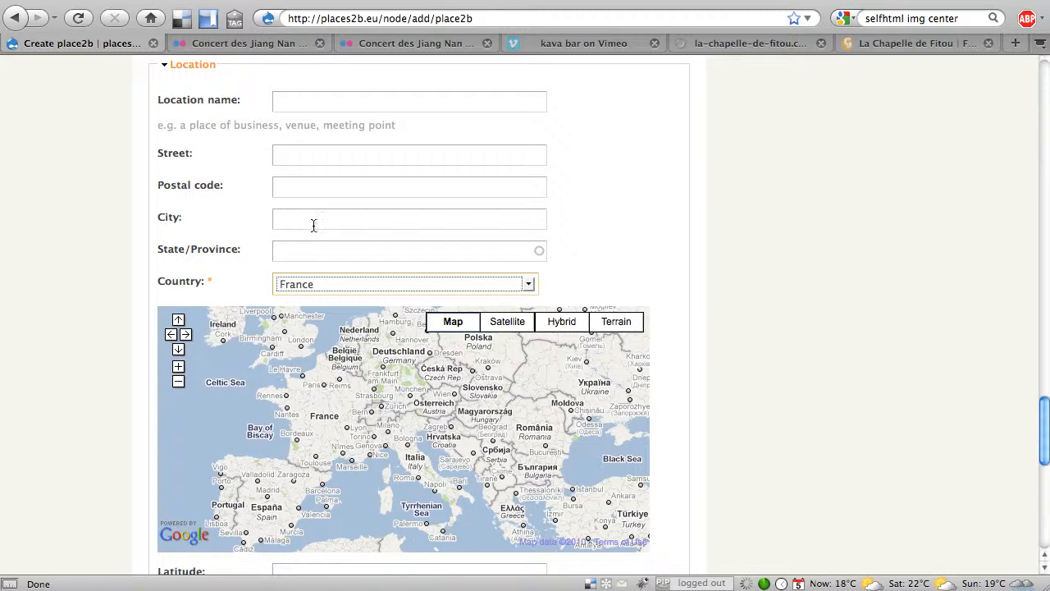
click(310, 251)
text(Aud)
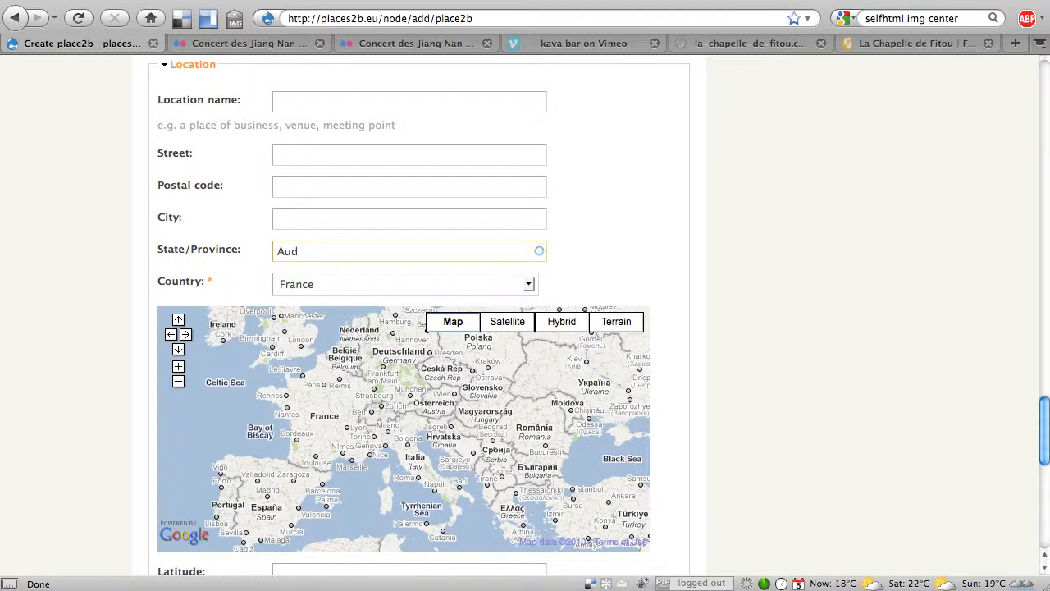
click(269, 276)
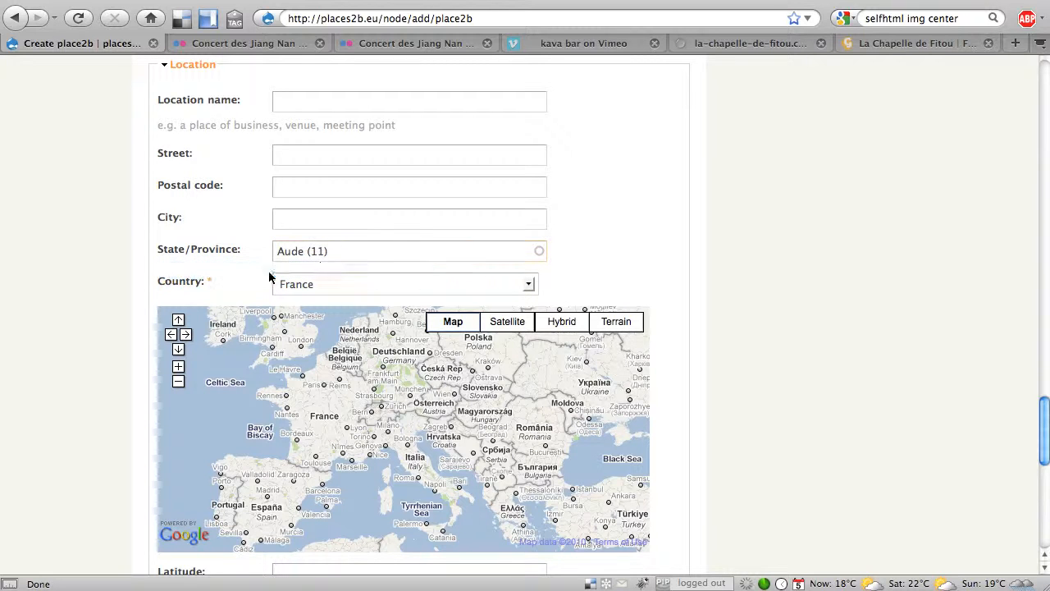
click(322, 226)
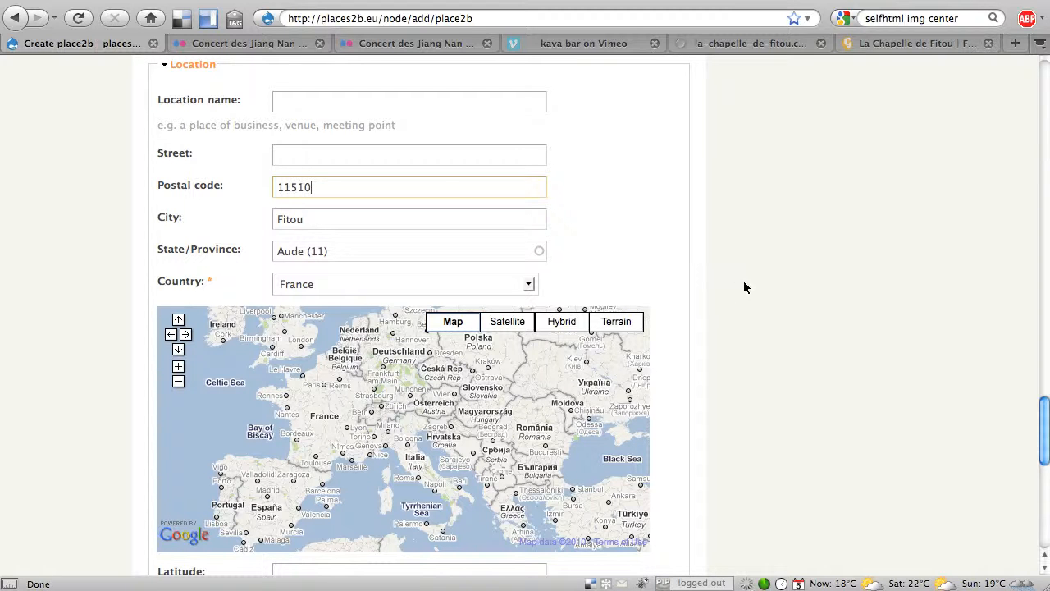
- Place the location marker on southern France's Mediterranean coast and move it inland, just south of Narbonne
scroll(780, 285, down, 2)
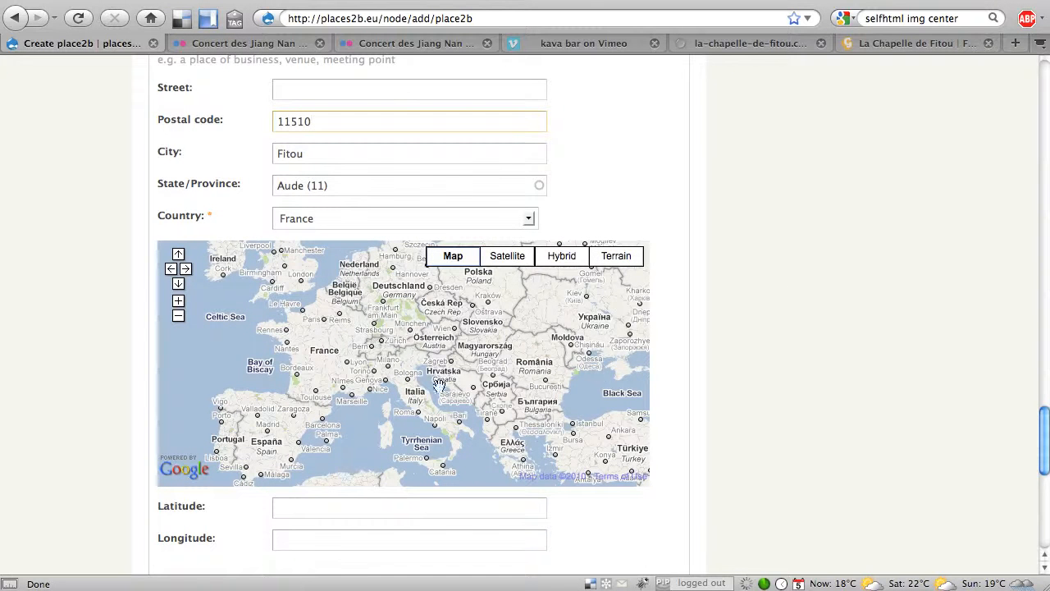
click(334, 395)
click(179, 302)
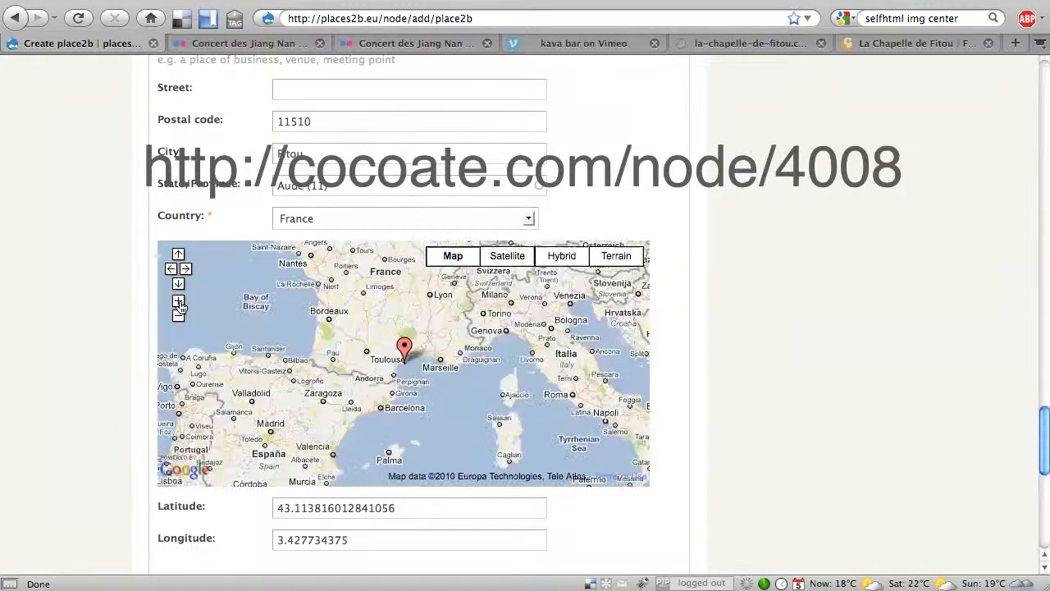
click(179, 303)
click(179, 303)
click(179, 303)
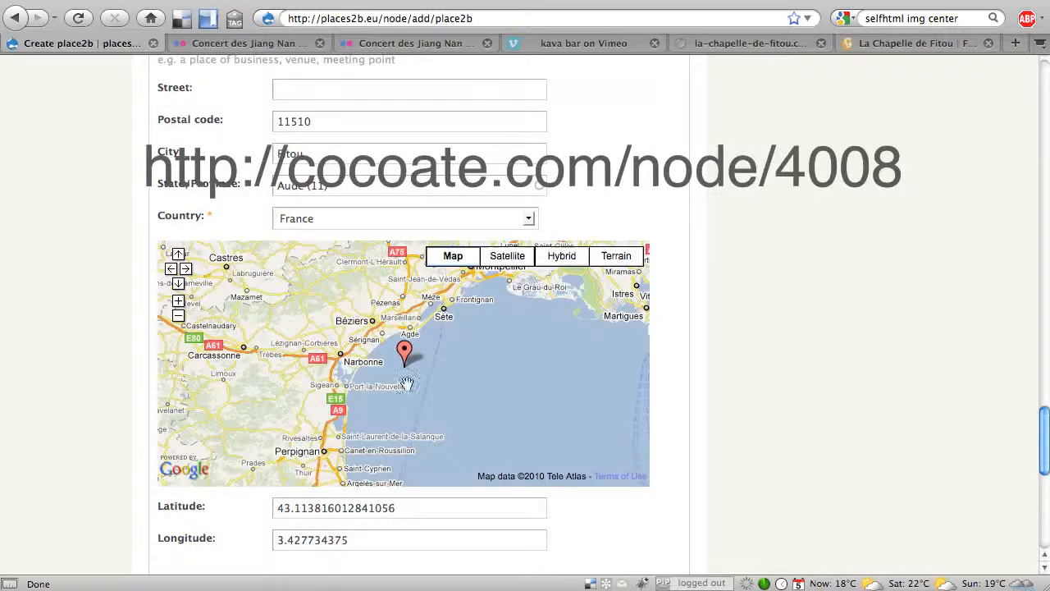
mouse_move(405, 358)
mouse_down()
mouse_move(343, 360)
mouse_move(329, 377)
mouse_up()
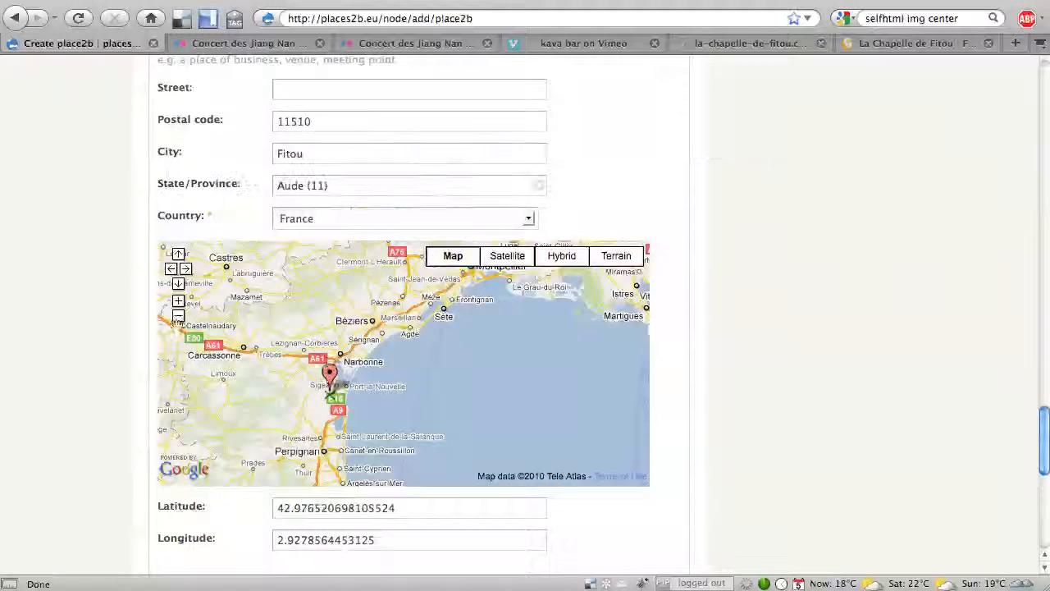
- Show the location map in Hybrid view and move the marker south from Roquefort-des-Corbières to Fitou
click(179, 304)
click(178, 305)
drag(249, 406, 571, 341)
drag(411, 418, 402, 359)
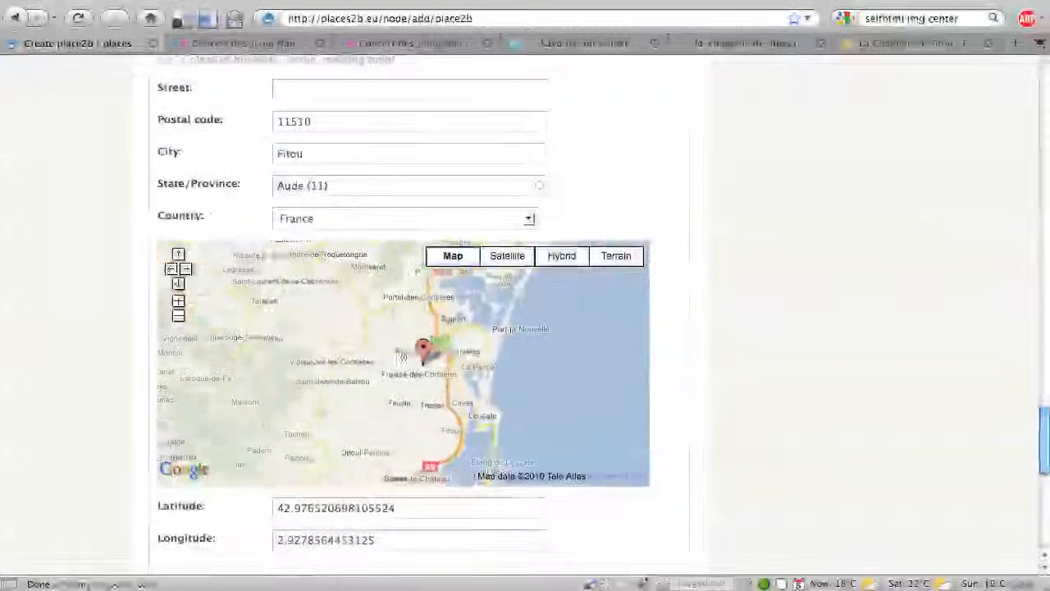
click(182, 303)
drag(544, 429, 437, 368)
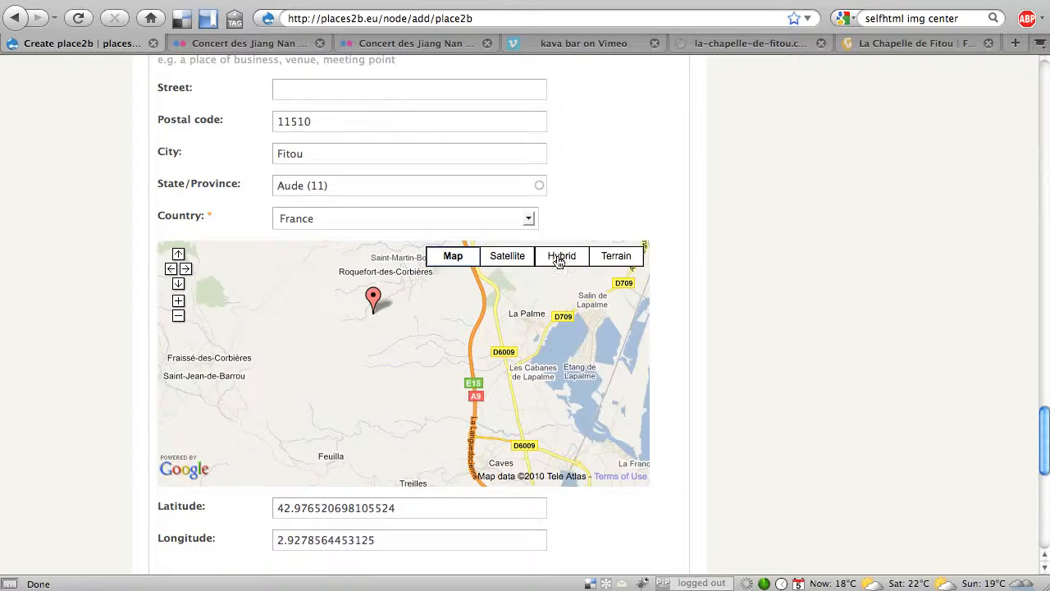
click(559, 258)
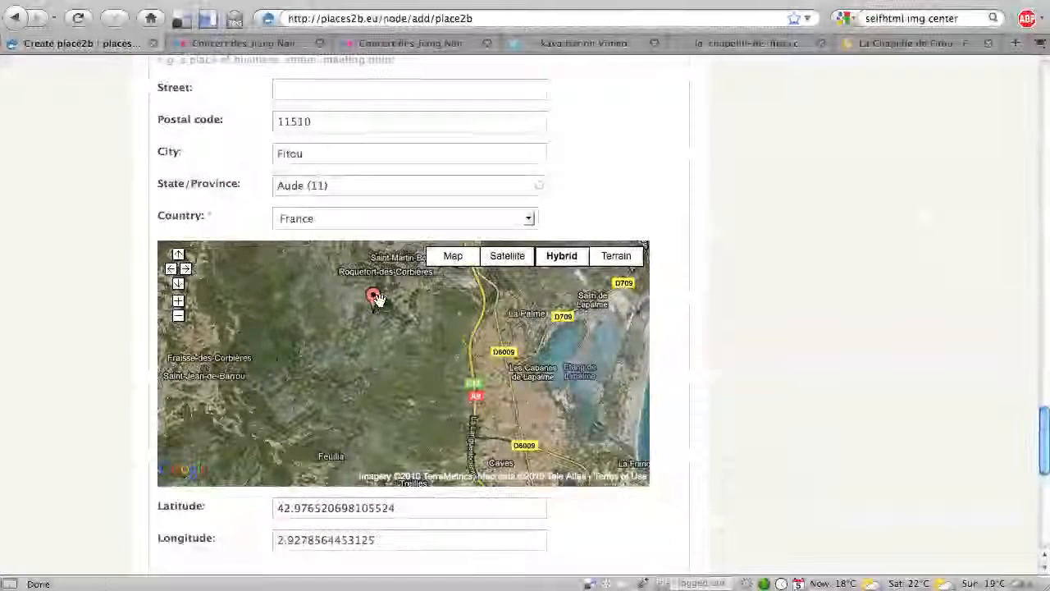
mouse_move(373, 302)
mouse_down()
mouse_move(405, 427)
mouse_move(427, 433)
mouse_up()
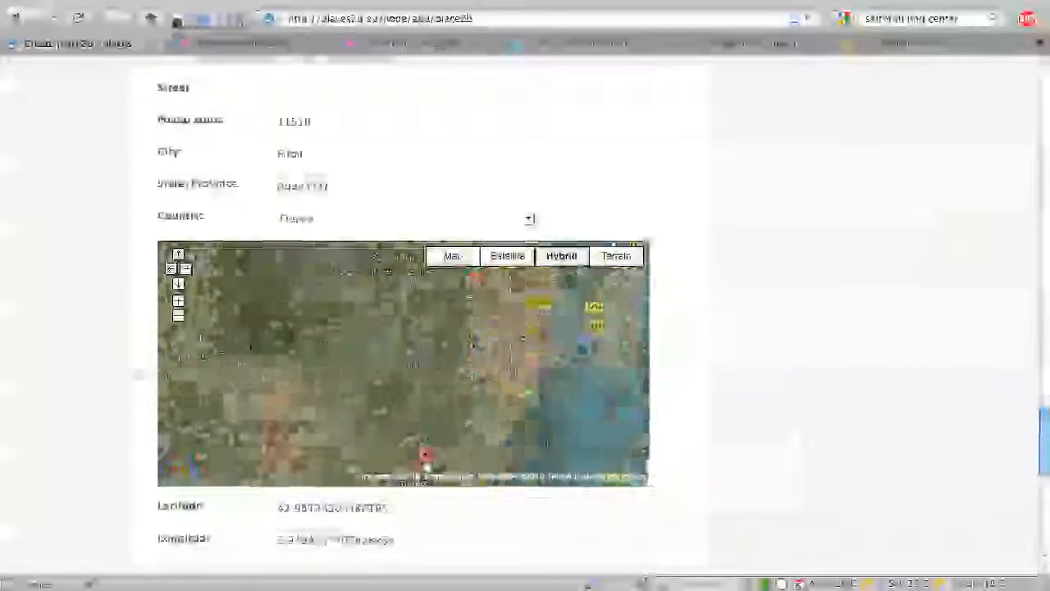
drag(427, 465, 488, 320)
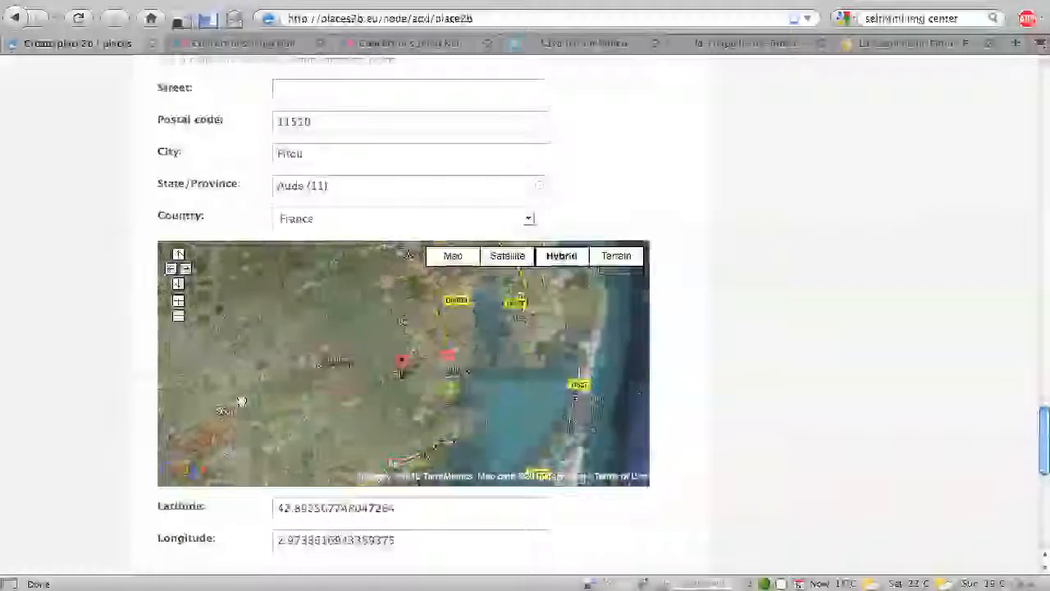
- Move the marker slightly east into Fitou's village streets, beside Rue Gilbert Salamo
click(178, 302)
click(178, 302)
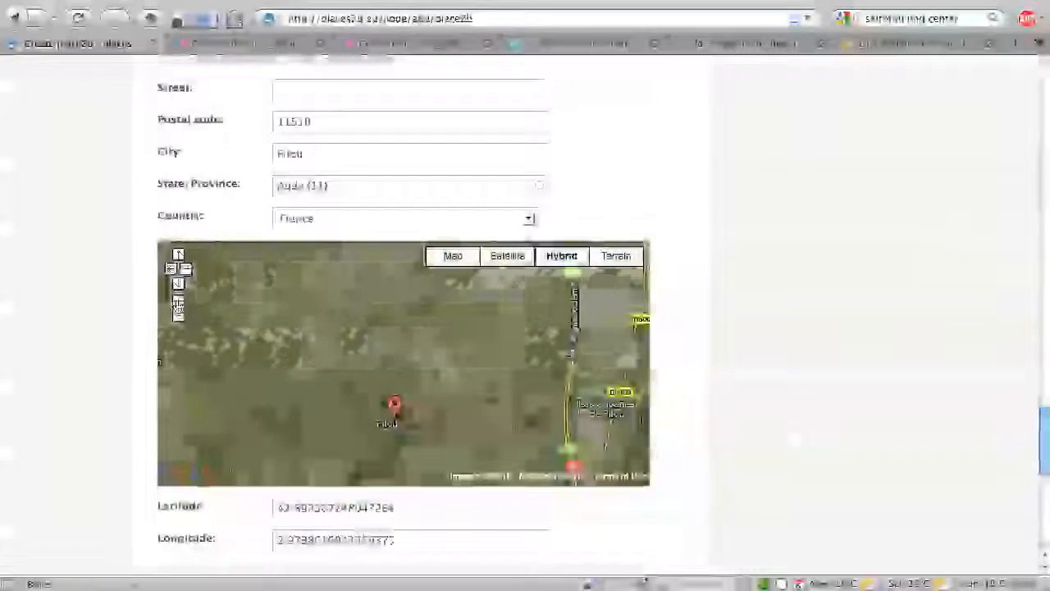
click(179, 302)
drag(470, 448, 441, 362)
drag(357, 379, 400, 366)
click(178, 301)
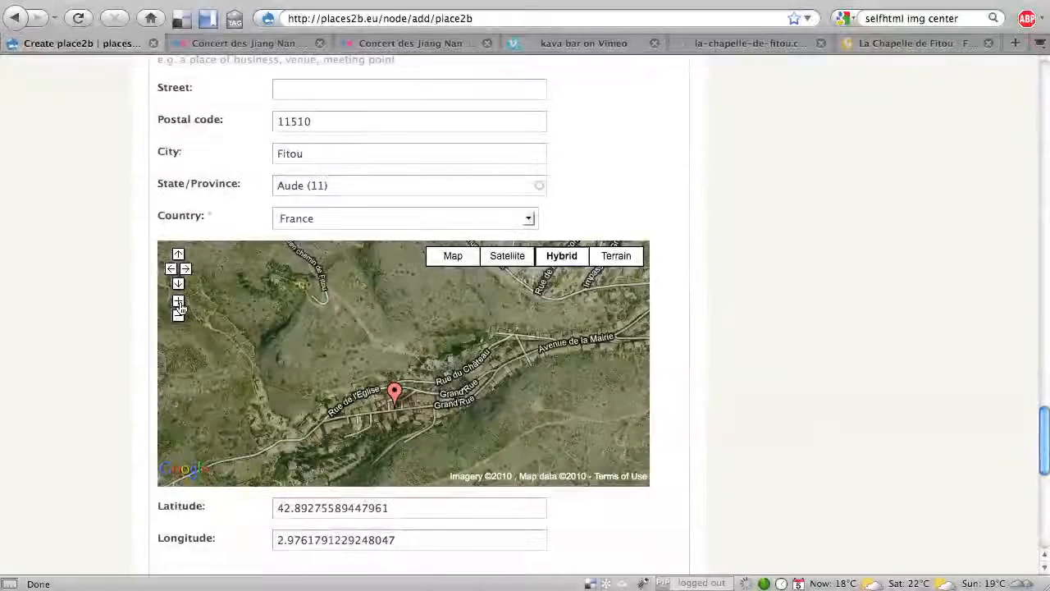
click(178, 302)
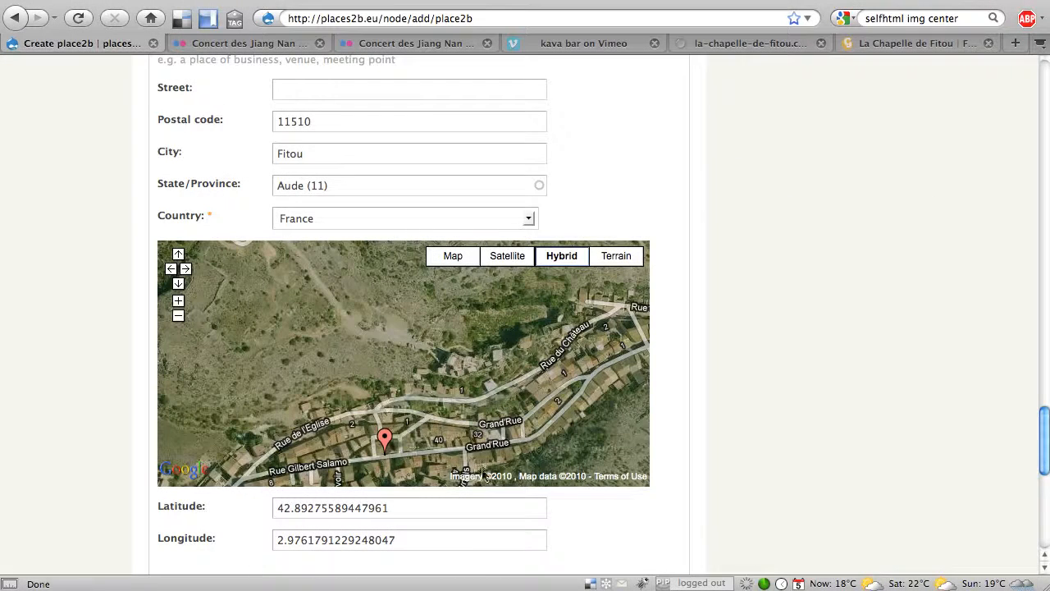
- Position the marker precisely on the chapel, just north of Rue du Château, at about latitude 42.89359 and longitude 2.97802
mouse_move(385, 443)
mouse_down()
mouse_move(495, 406)
mouse_move(501, 361)
mouse_move(523, 356)
mouse_up()
drag(375, 383, 220, 387)
click(178, 302)
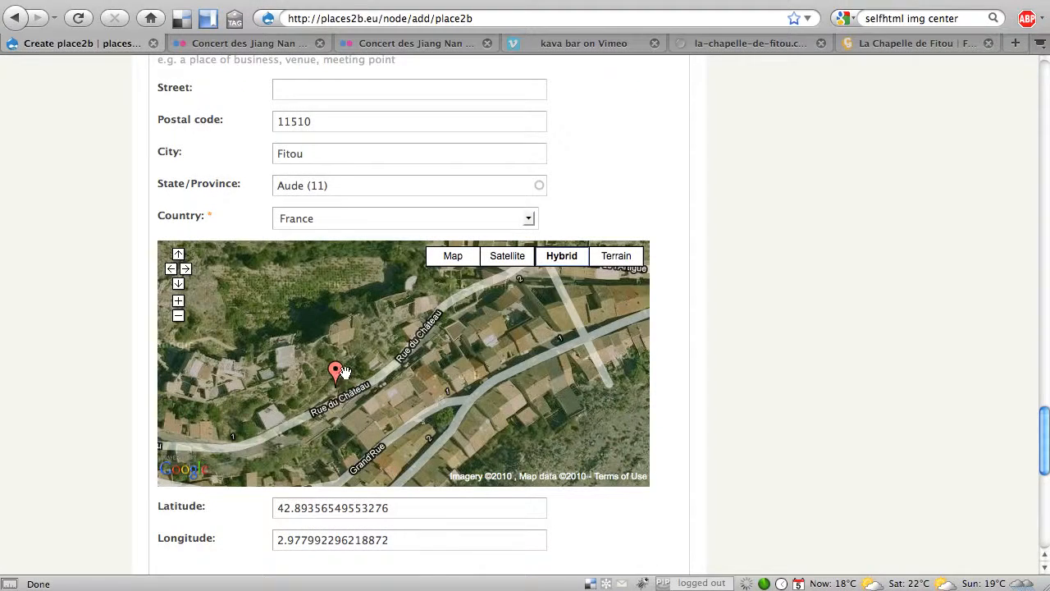
mouse_move(337, 372)
mouse_down()
mouse_move(353, 359)
mouse_move(341, 366)
mouse_up()
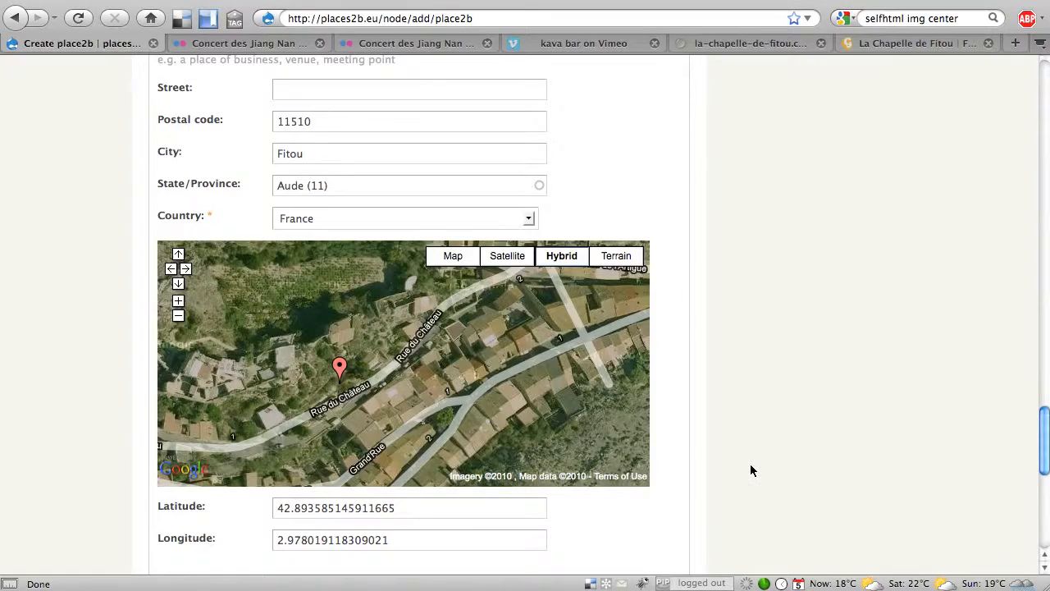
- Add the type Meeting place to the entry and save it
scroll(751, 470, down, 8)
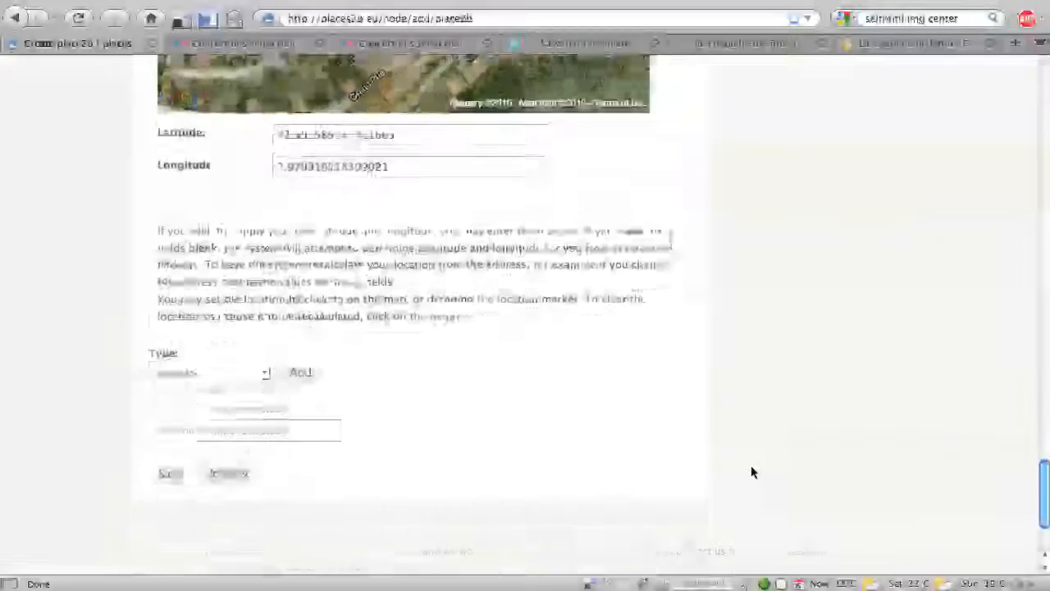
click(264, 375)
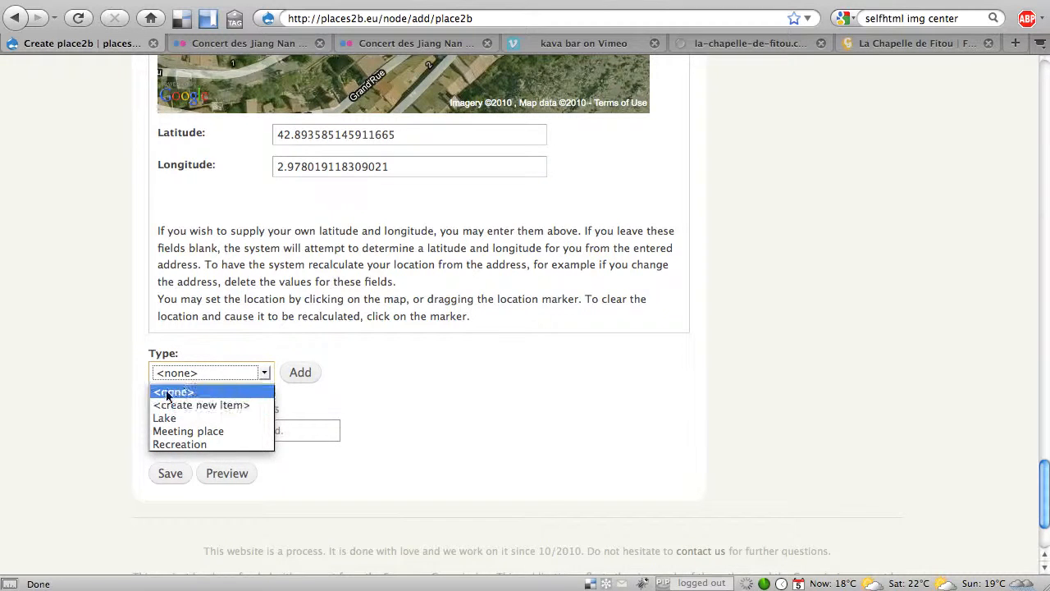
click(223, 431)
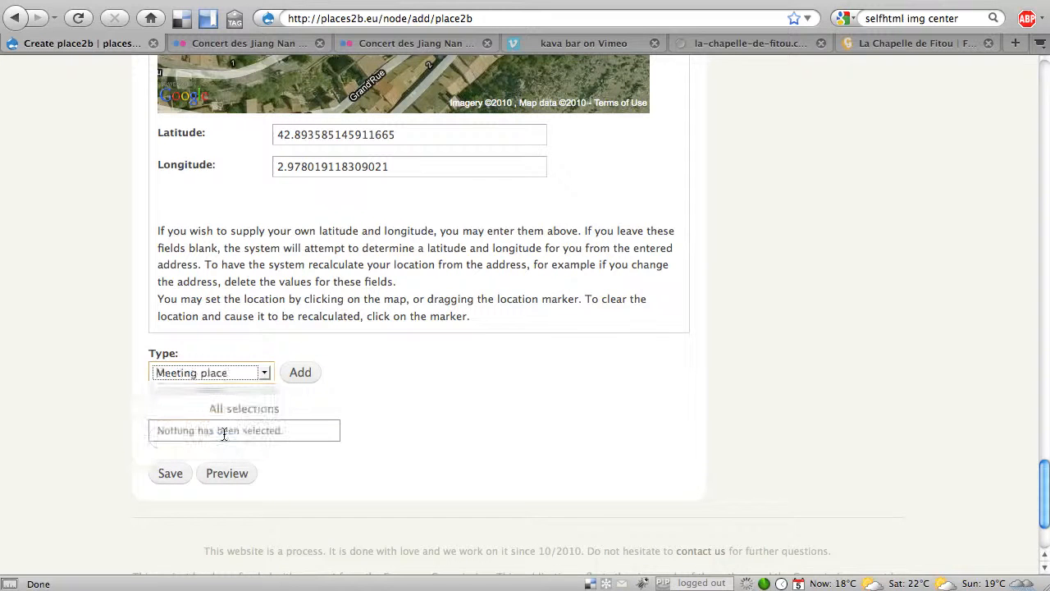
click(300, 373)
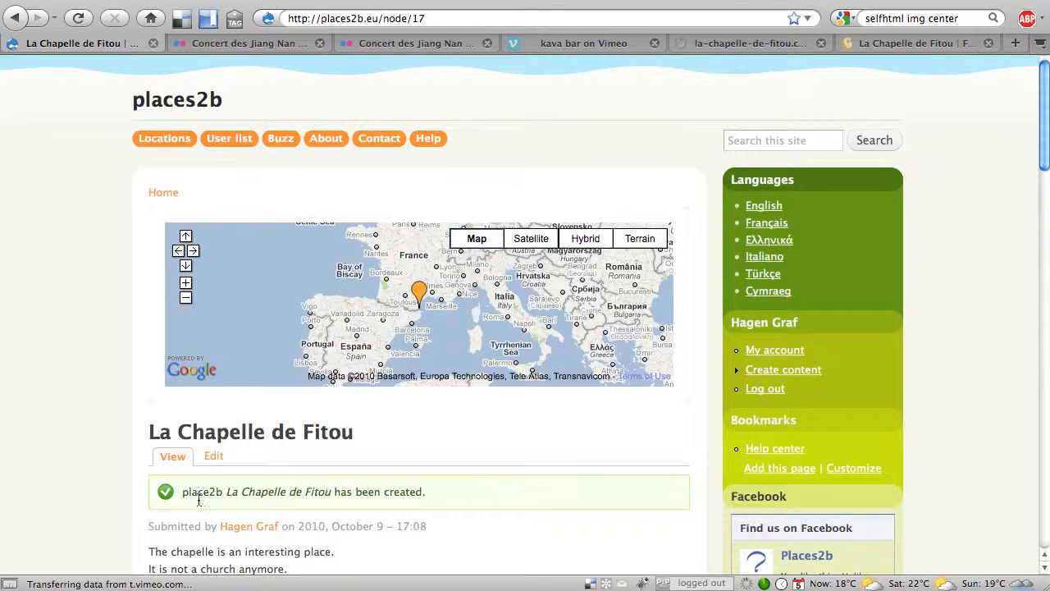
- Review the saved La Chapelle de Fitou page's texts, photos, links and location, and play its embedded video
drag(185, 491, 211, 492)
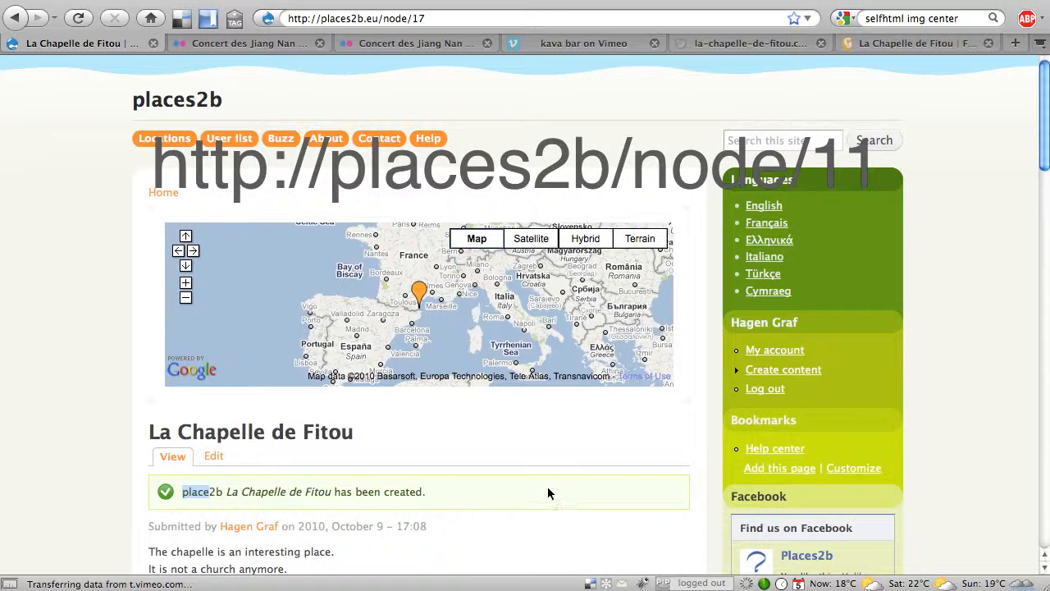
scroll(548, 491, down, 5)
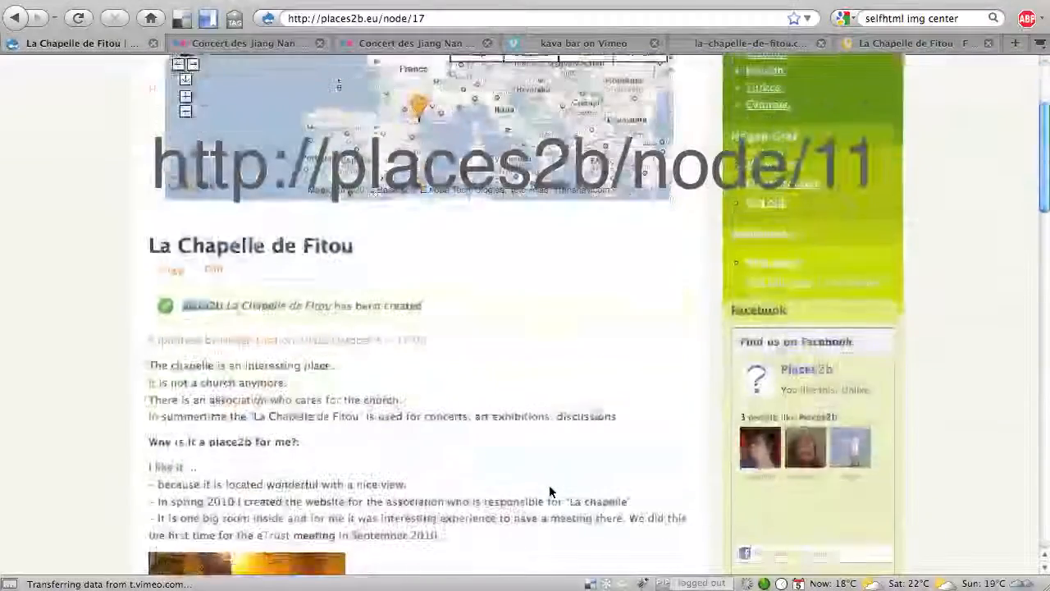
scroll(549, 487, down, 4)
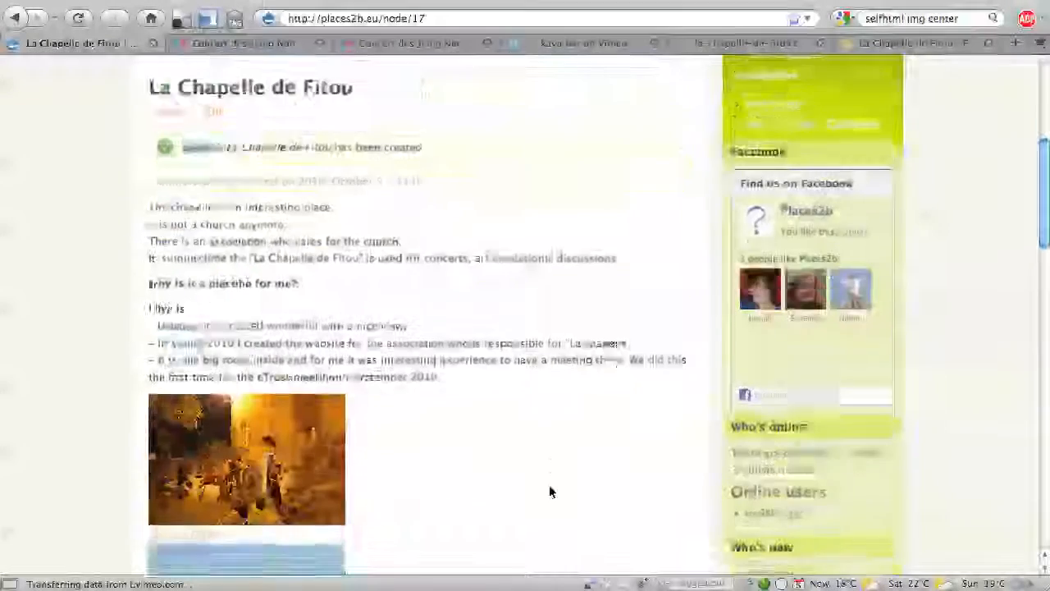
scroll(550, 491, down, 2)
scroll(551, 492, down, 2)
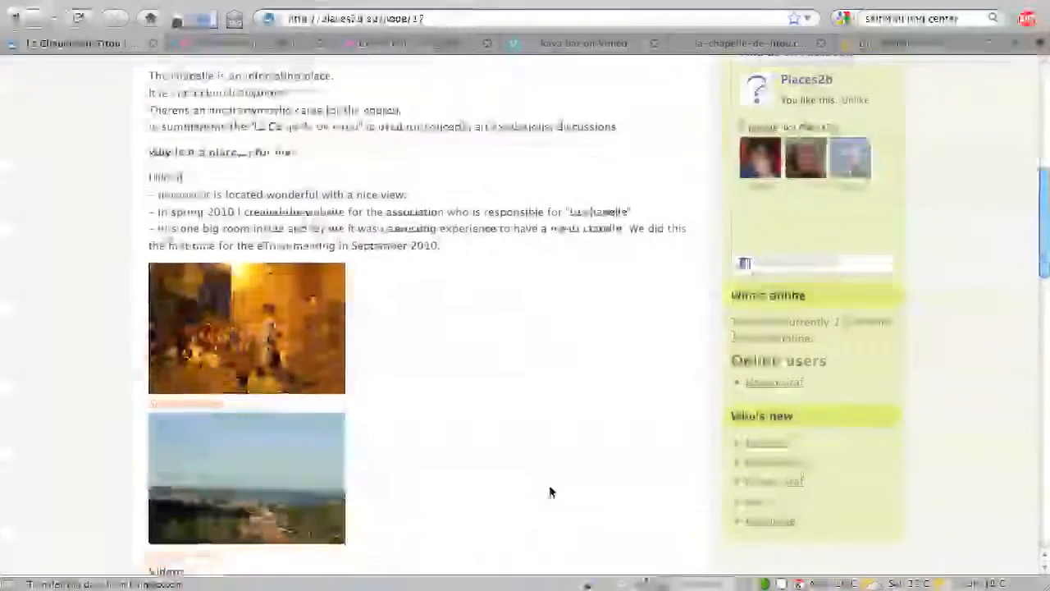
scroll(550, 490, down, 3)
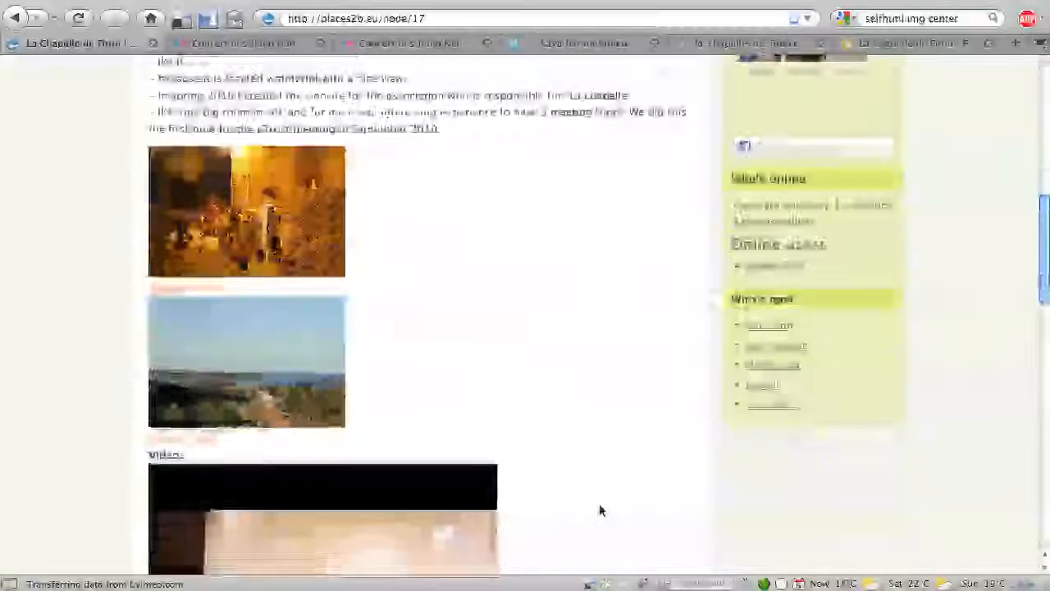
scroll(598, 509, down, 6)
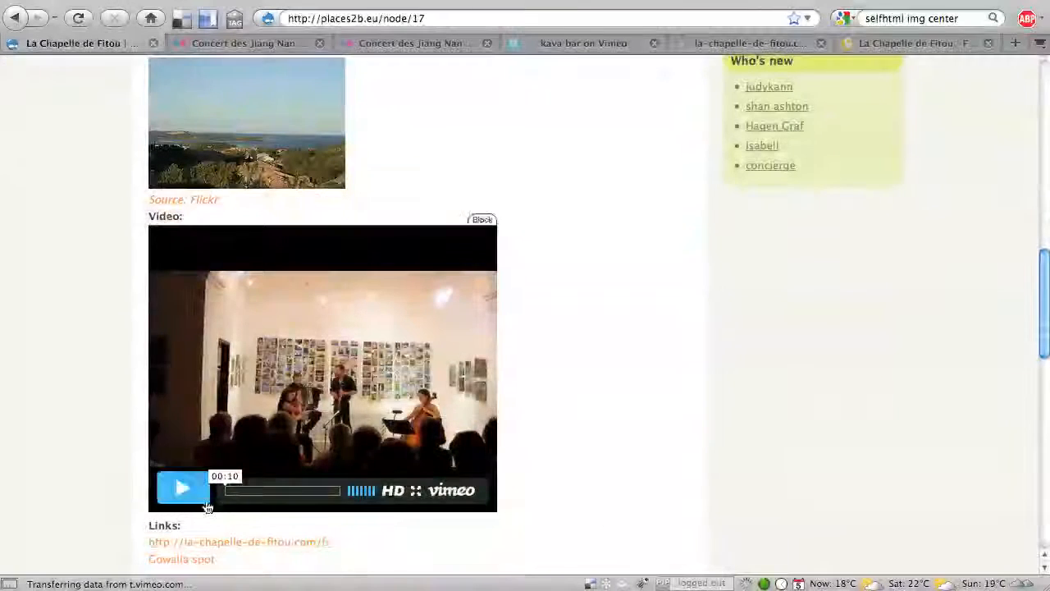
click(182, 490)
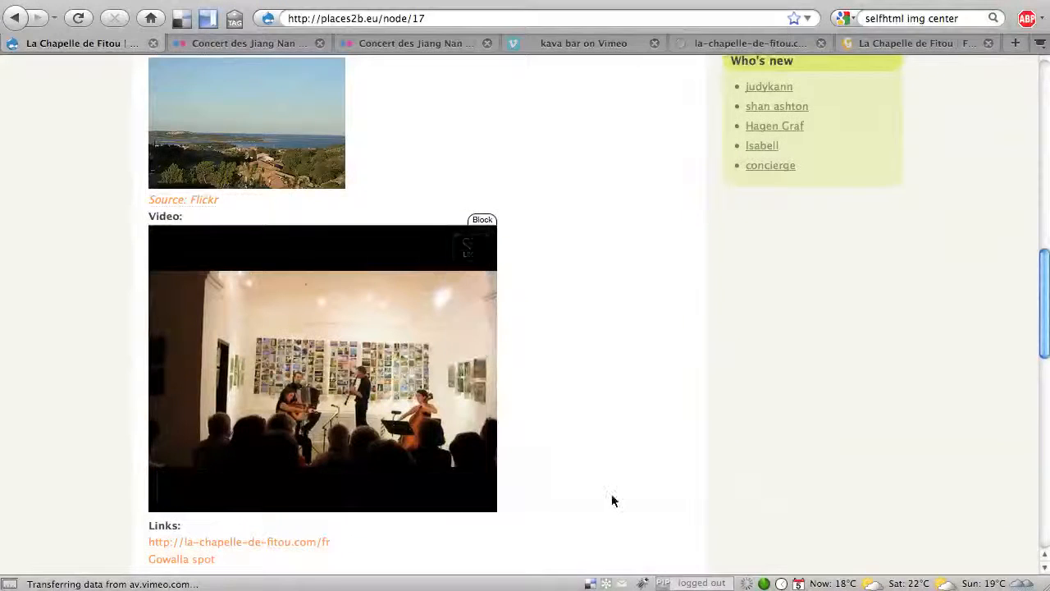
scroll(612, 494, down, 3)
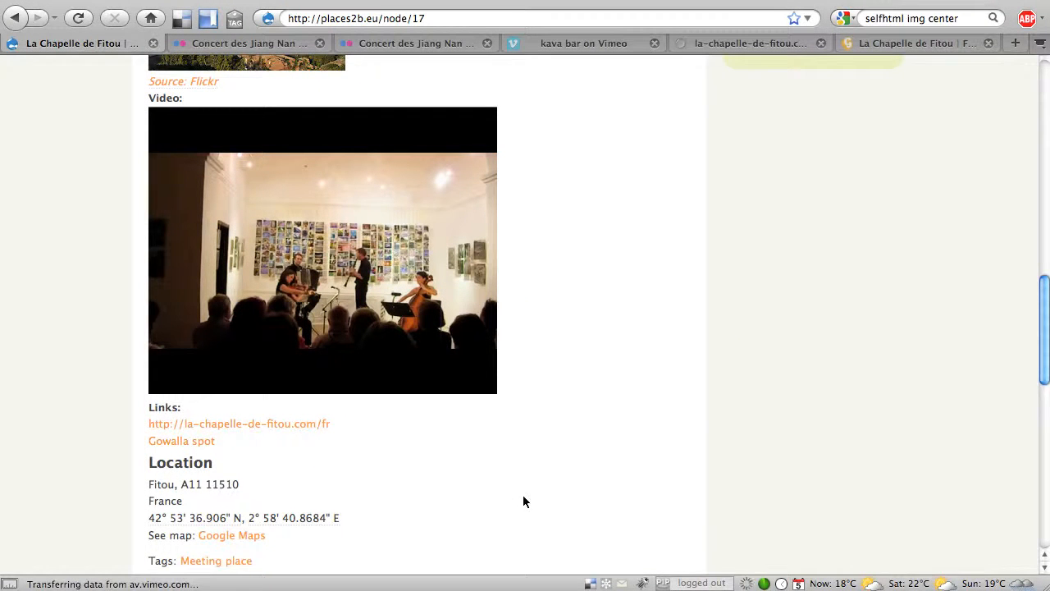
- Test the Gowalla spot link, return to the entry and check its location details and tag
click(197, 447)
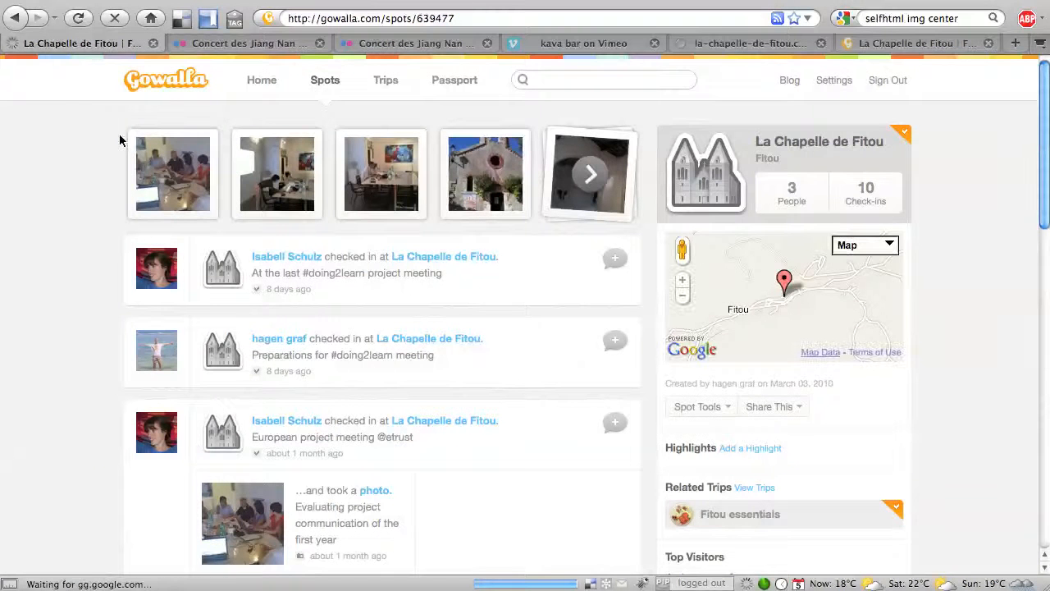
click(14, 21)
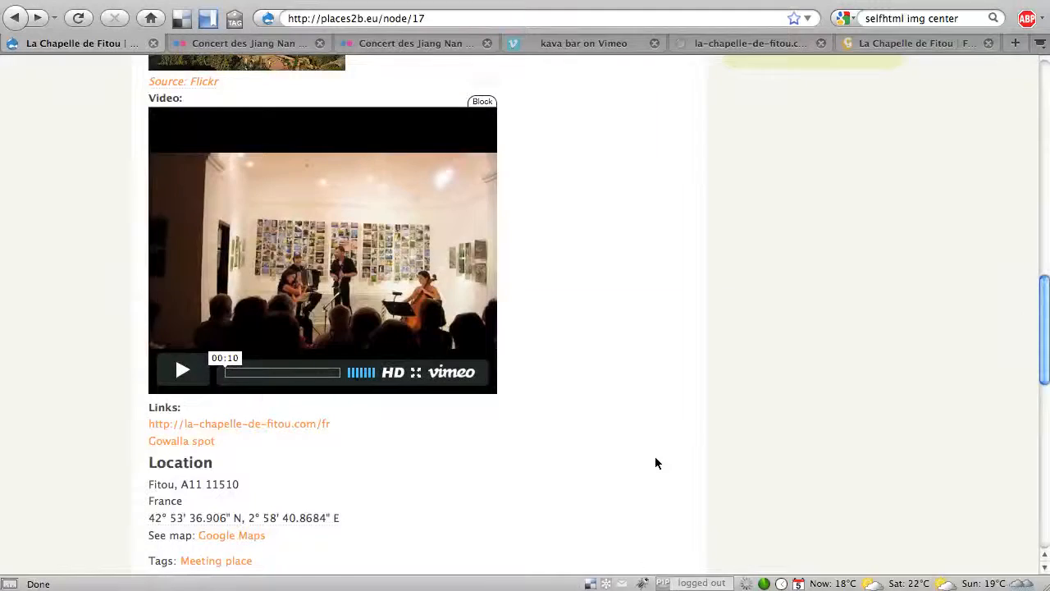
scroll(654, 456, down, 2)
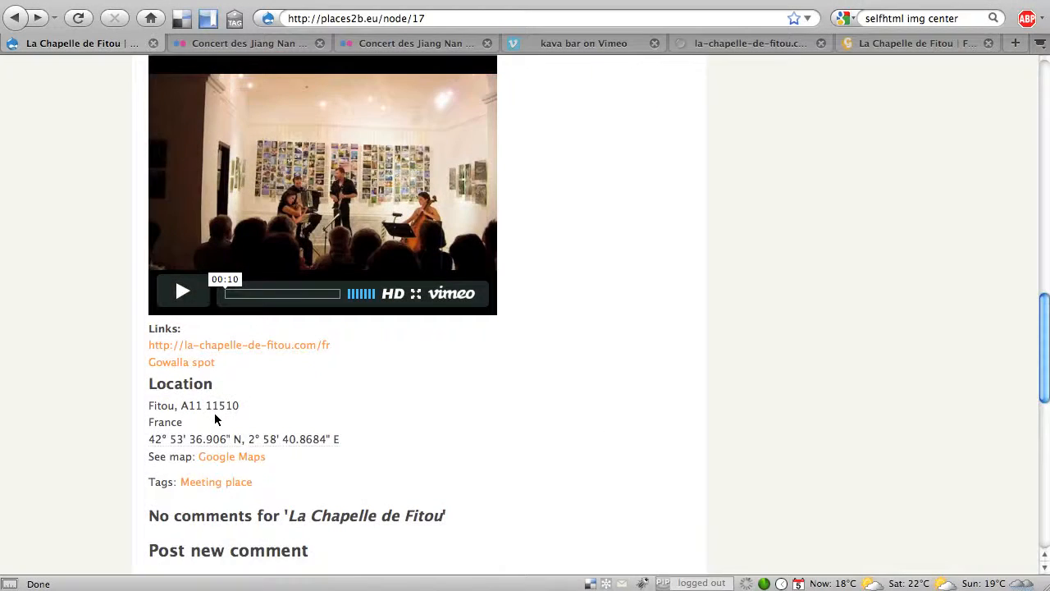
- Browse the locations directory through France and Aude (11) to the list of places in Fitou
scroll(577, 475, up, 6)
scroll(582, 477, up, 10)
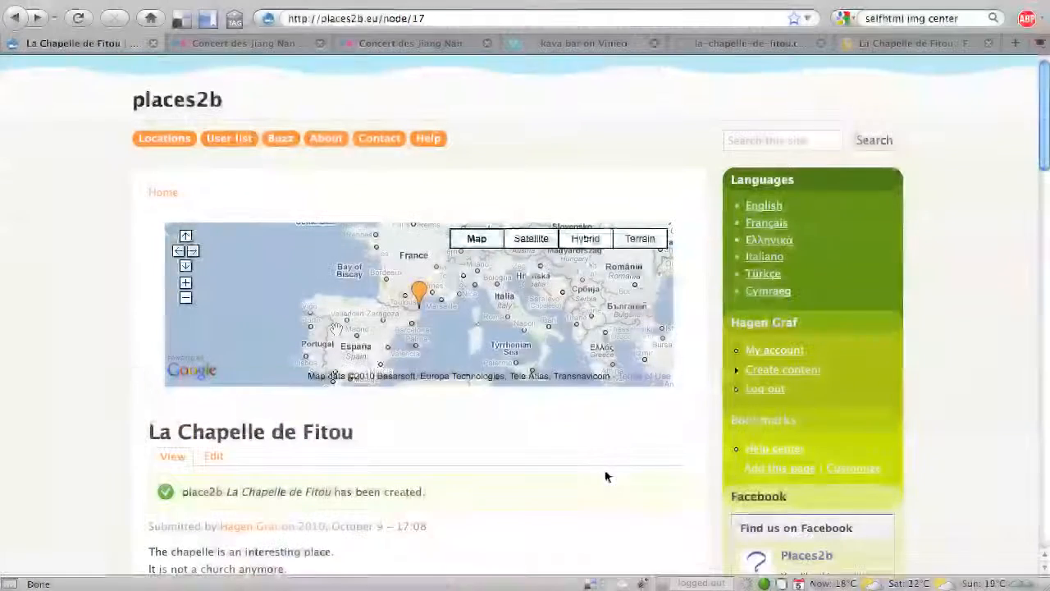
click(164, 144)
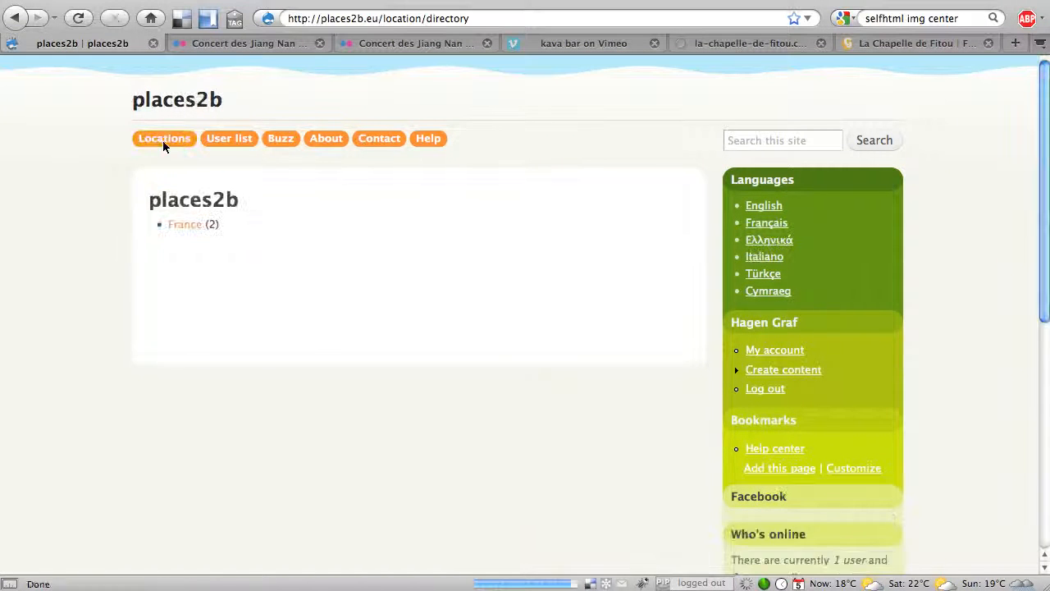
click(194, 233)
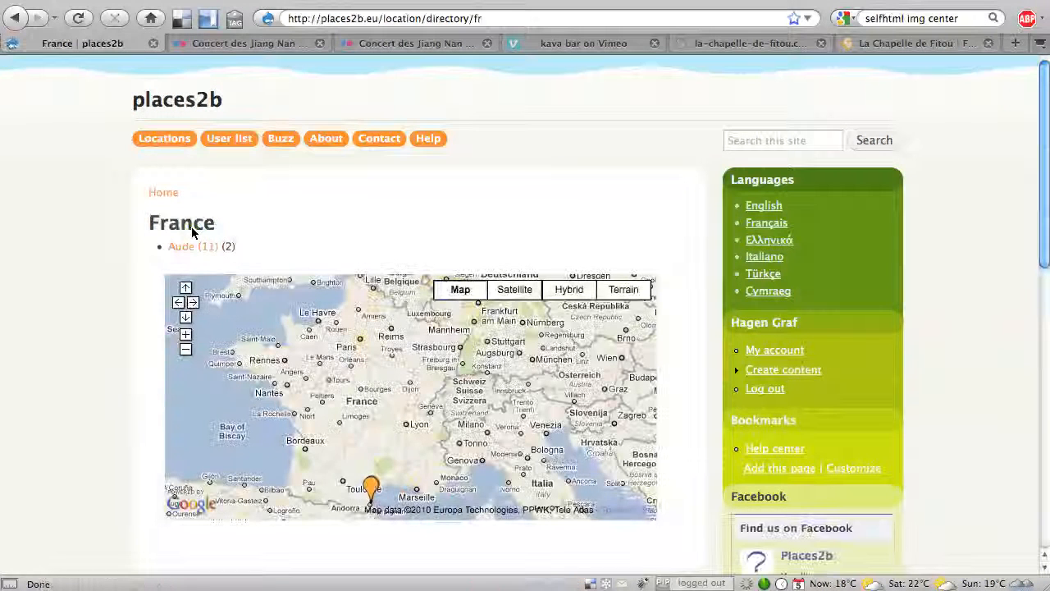
click(193, 249)
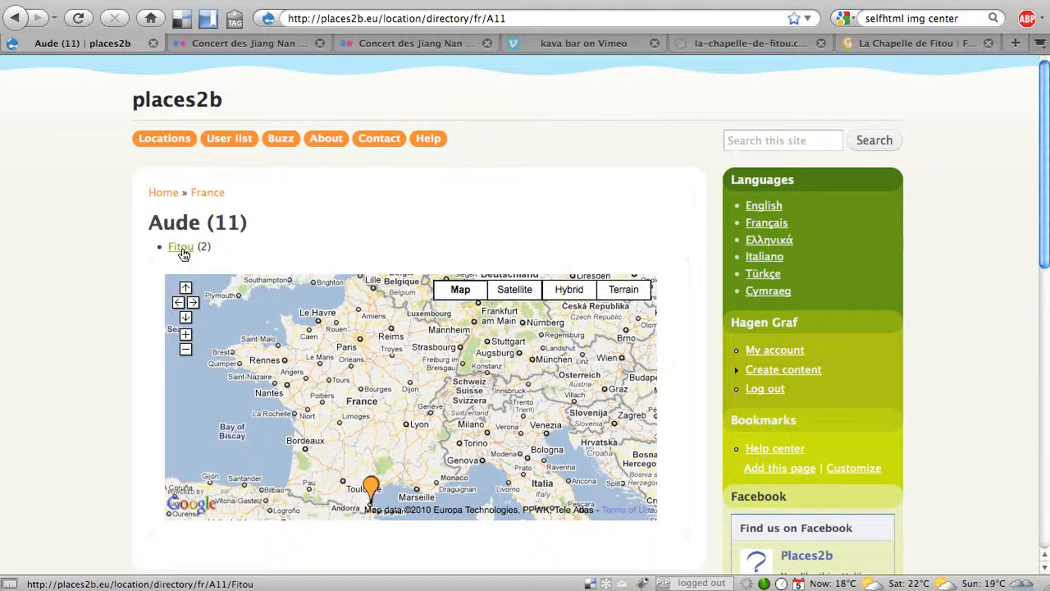
click(181, 248)
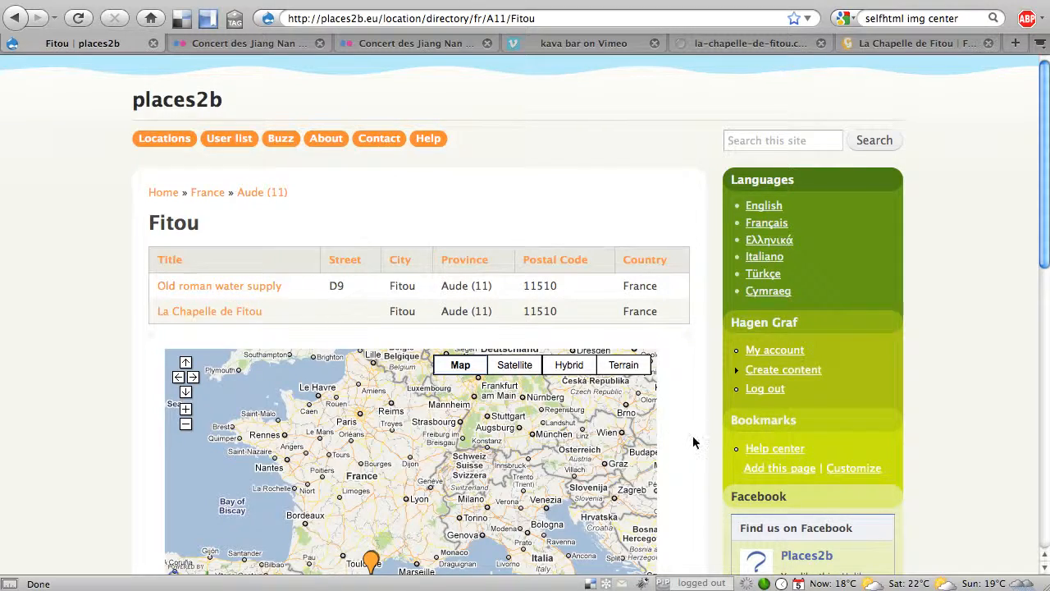
- Enlarge the Fitou directory map around the coast north of Perpignan until the individual place markers are separated
scroll(693, 443, down, 3)
drag(457, 410, 506, 296)
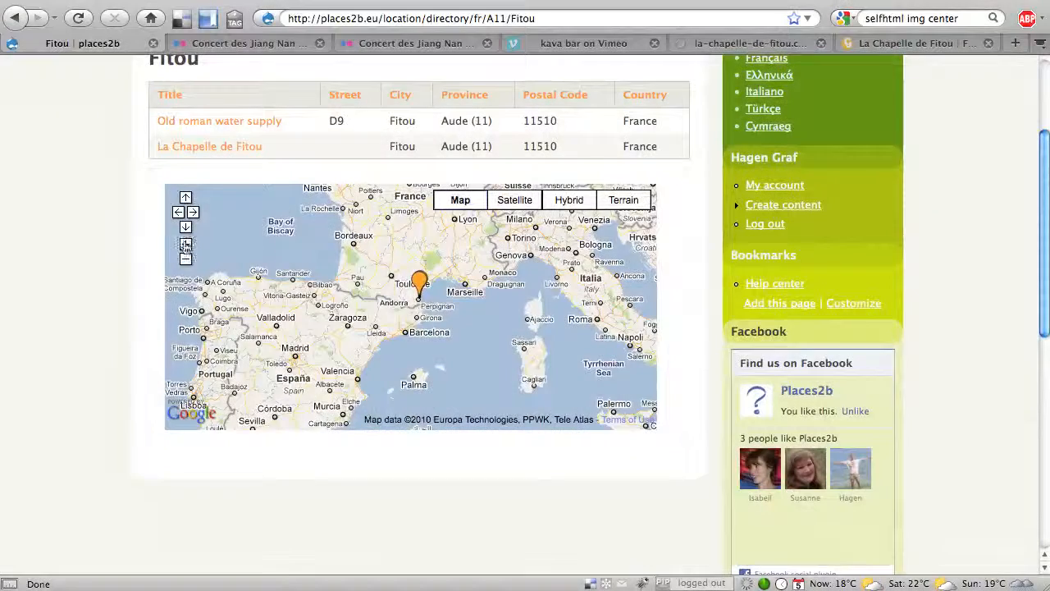
click(186, 244)
click(186, 244)
click(185, 245)
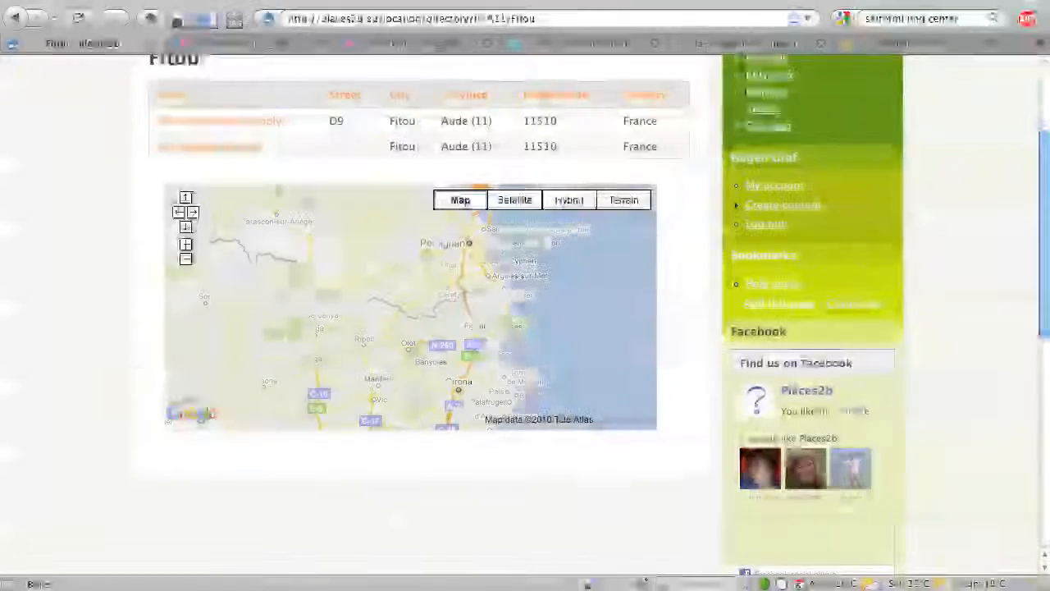
drag(573, 285, 491, 388)
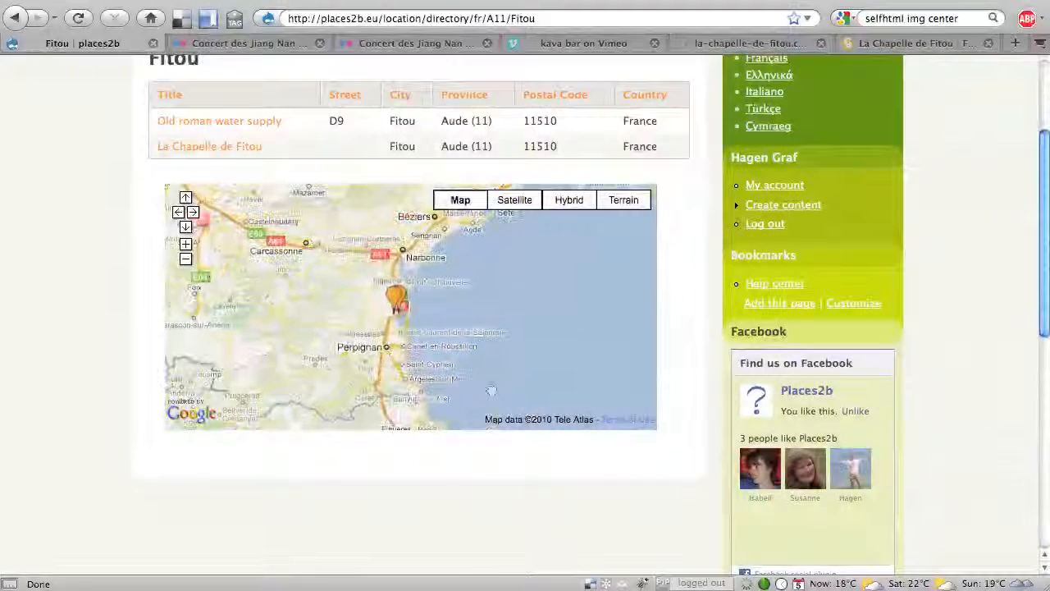
click(186, 245)
click(185, 244)
click(186, 244)
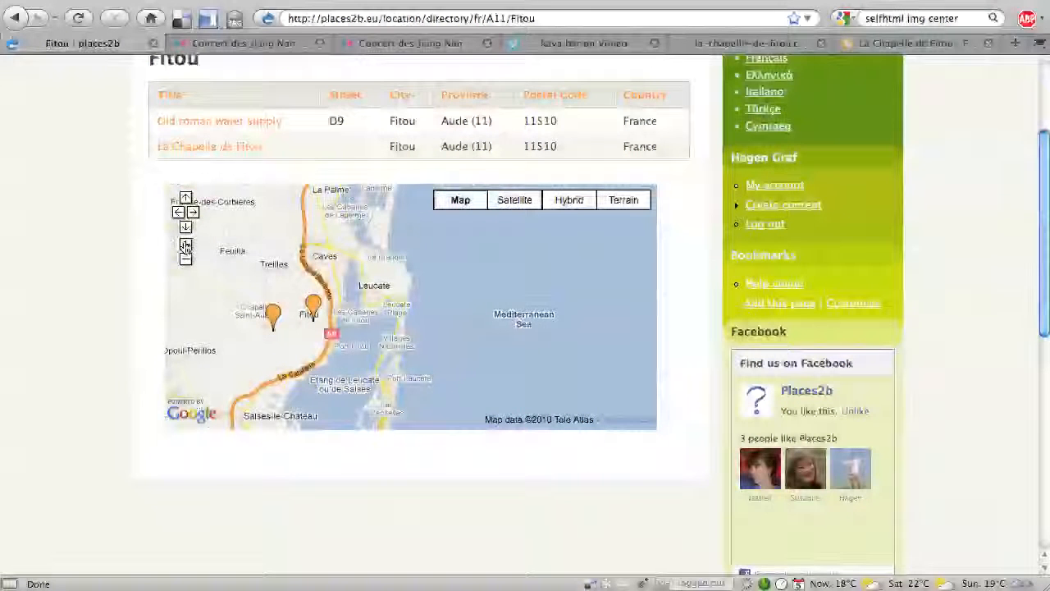
- Check the map info balloons of La Chapelle de Fitou and Old roman water supply, and close the balloon
click(315, 307)
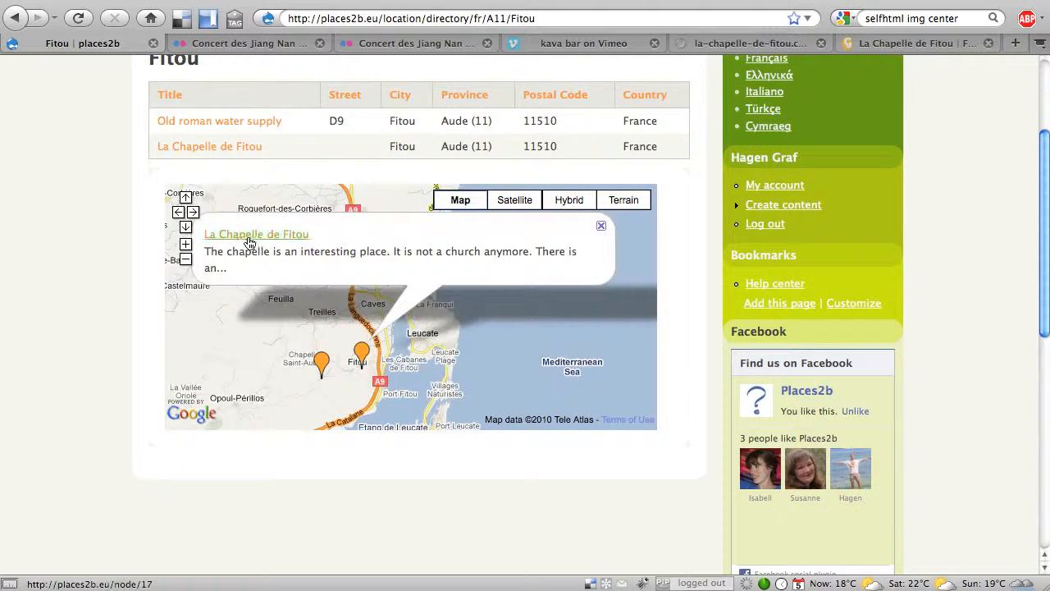
click(321, 359)
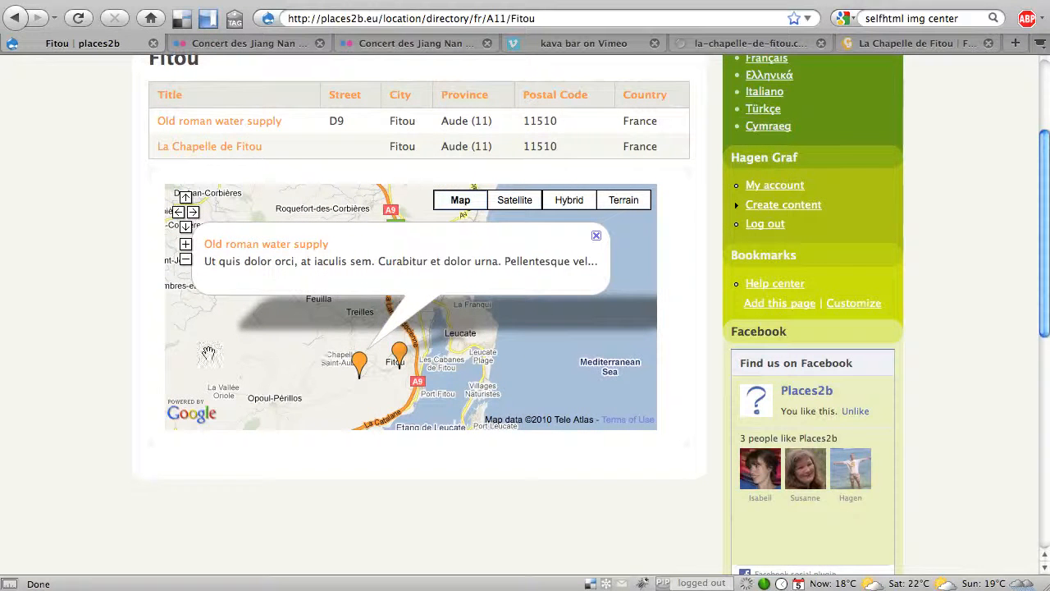
click(596, 238)
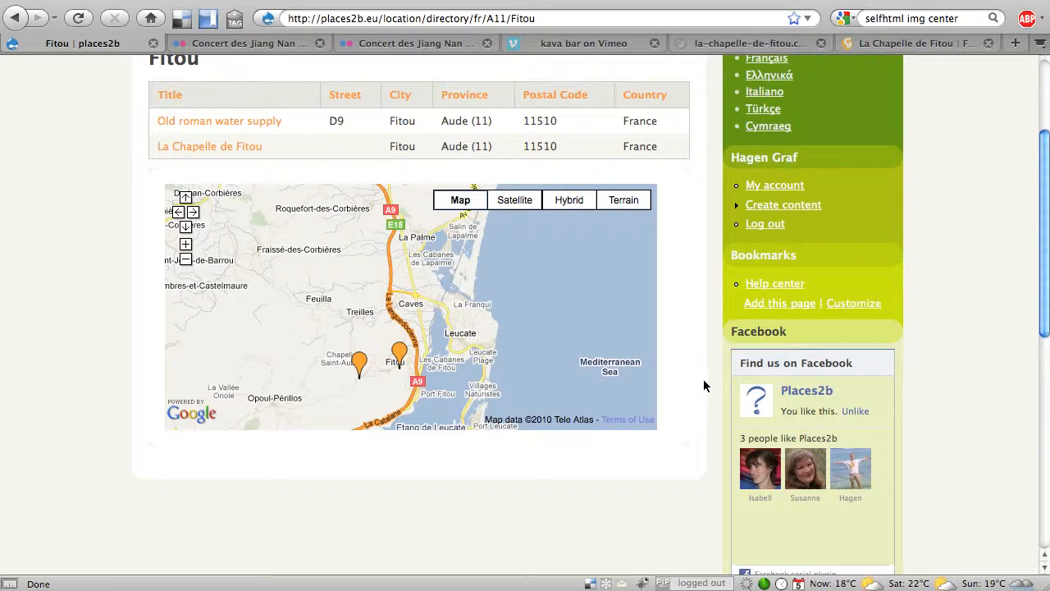
scroll(704, 388, up, 4)
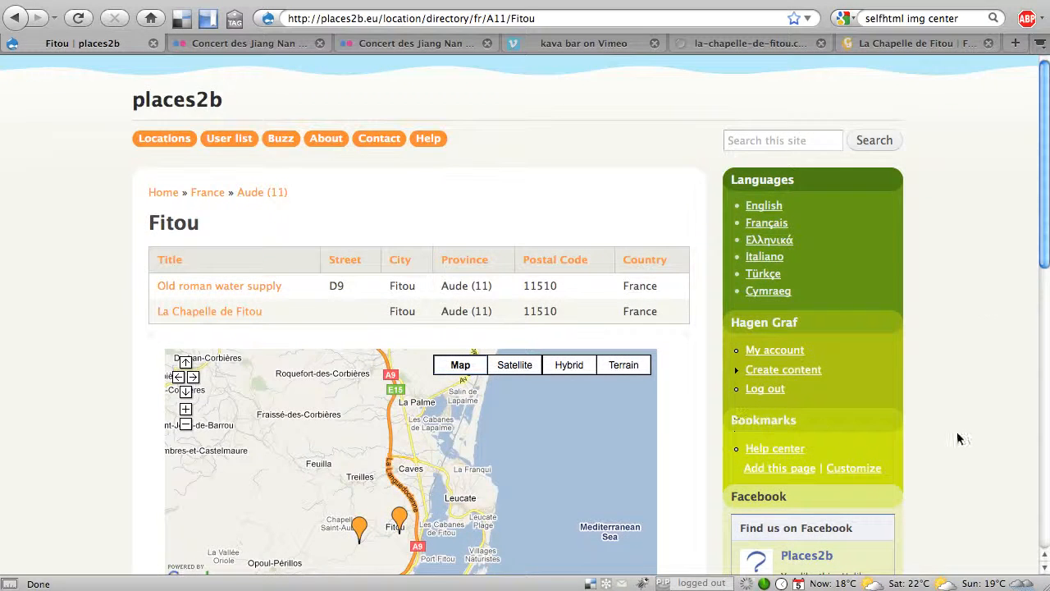
- Switch the site language to Cymraeg and read the Fitou directory page in that language
click(767, 292)
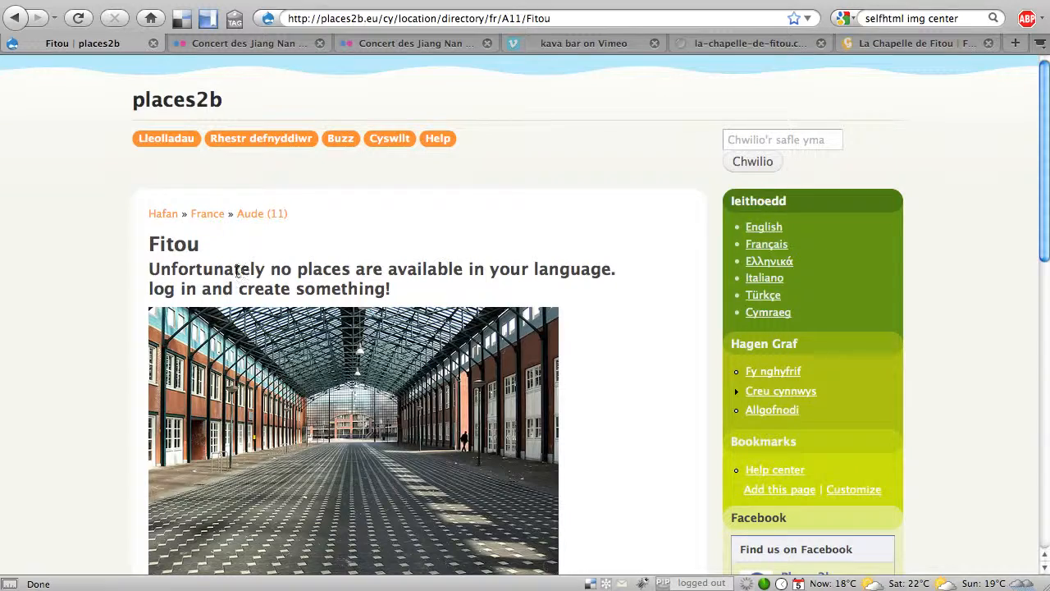
drag(213, 268, 428, 281)
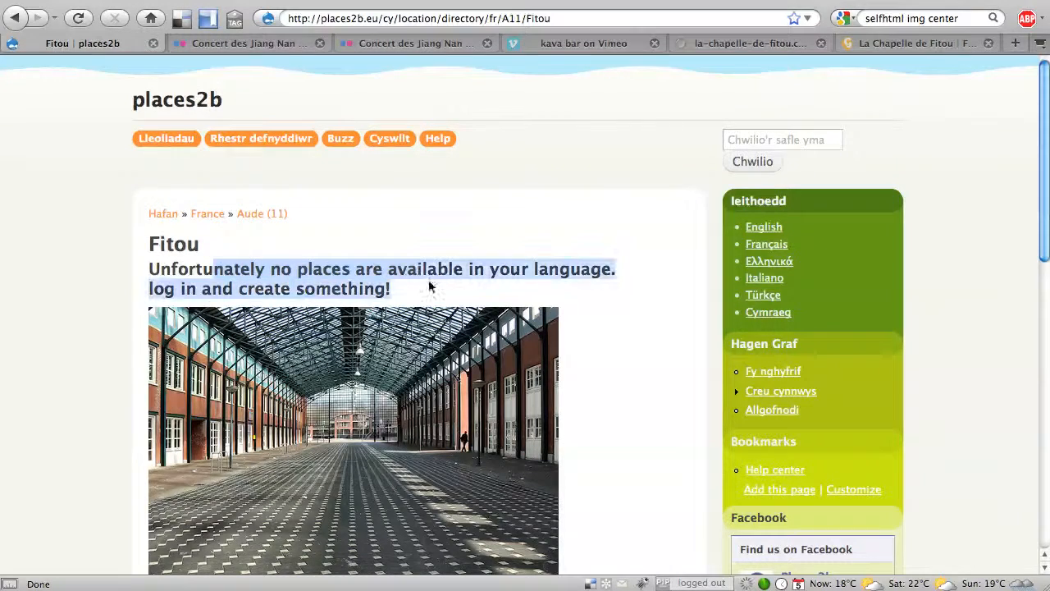
scroll(663, 403, down, 3)
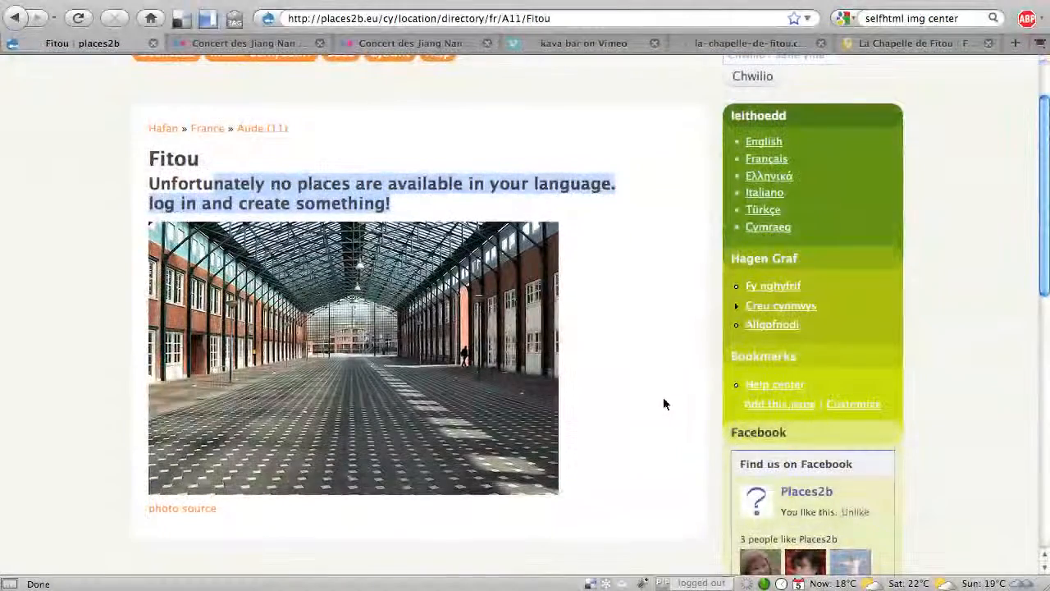